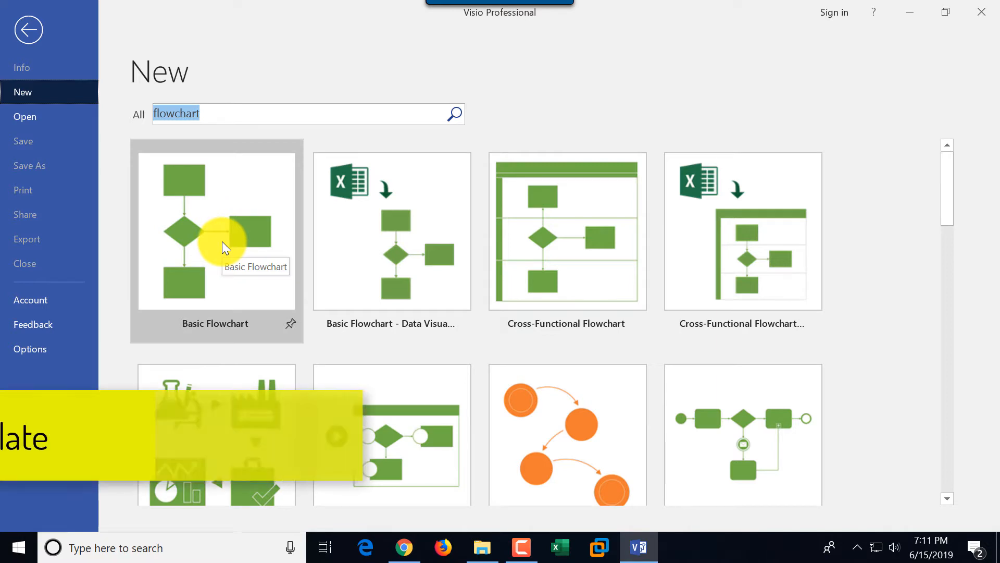
Step: Create a drawing from the Basic Flowchart template and show the Cross-Functional Flowchart Shapes stencil
double_click(222, 243)
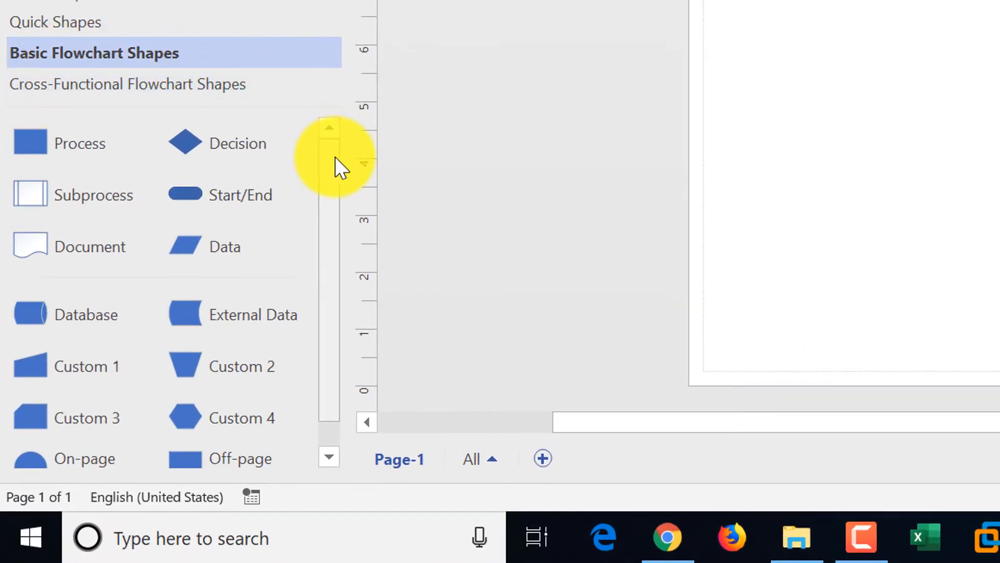
mouse_move(333, 157)
mouse_down()
mouse_move(339, 304)
mouse_move(323, 148)
mouse_up()
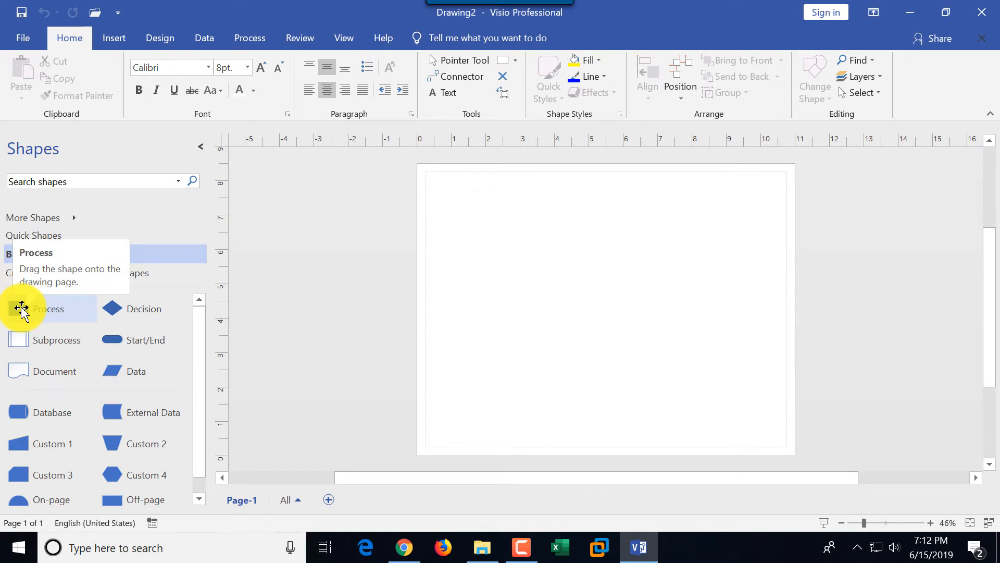
click(20, 310)
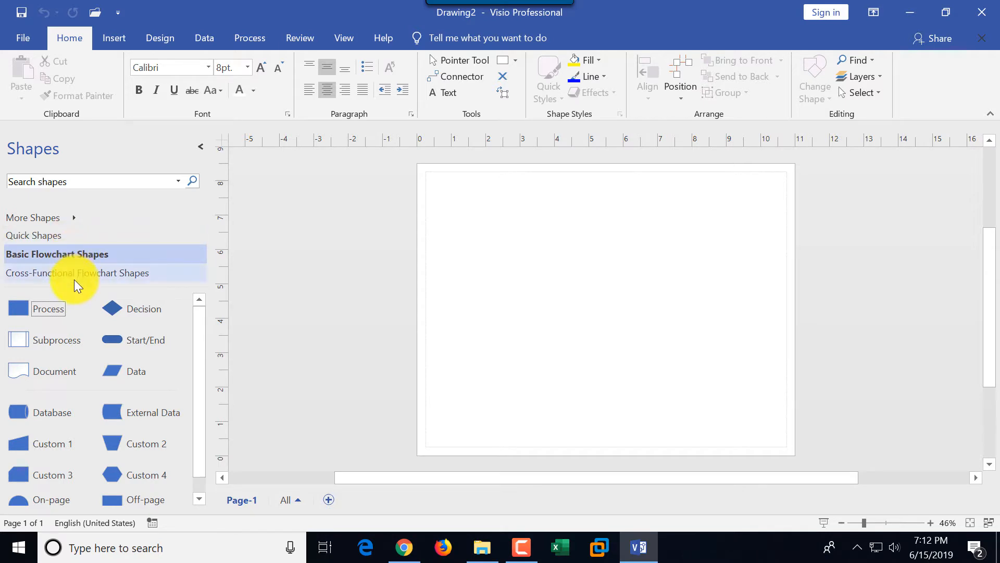
click(96, 270)
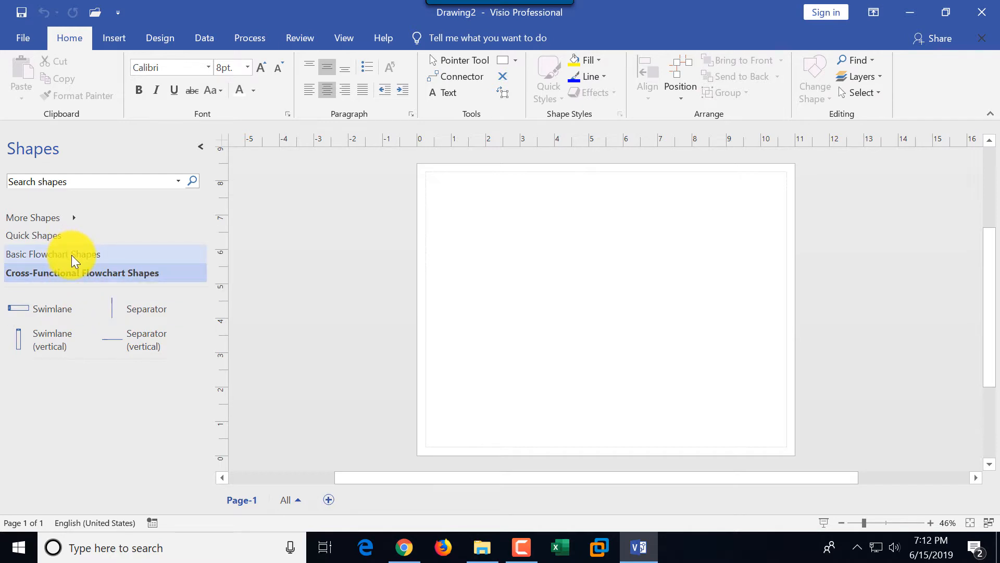
Step: Add the Basic Shapes stencil from the General category to the available shapes
click(74, 223)
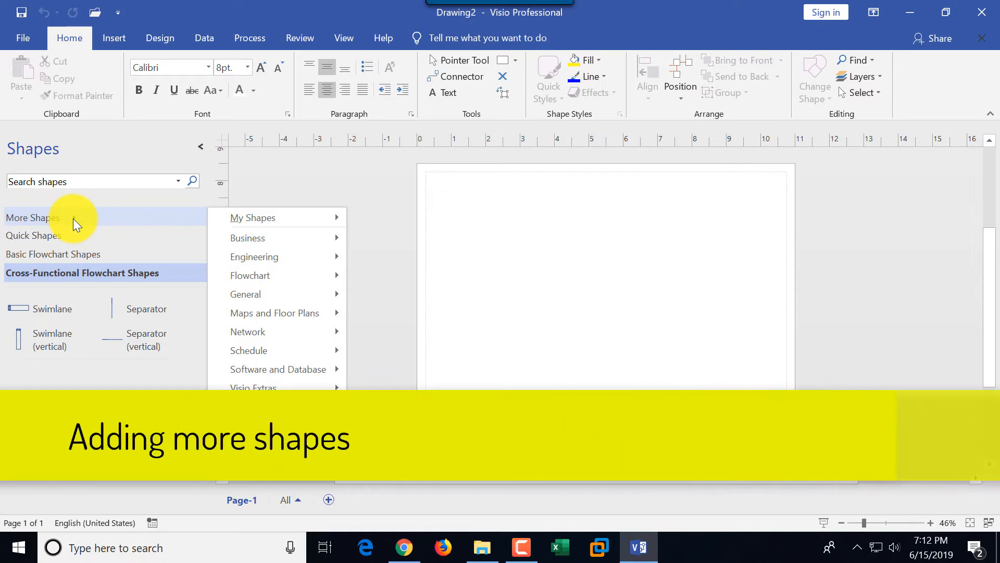
mouse_move(274, 237)
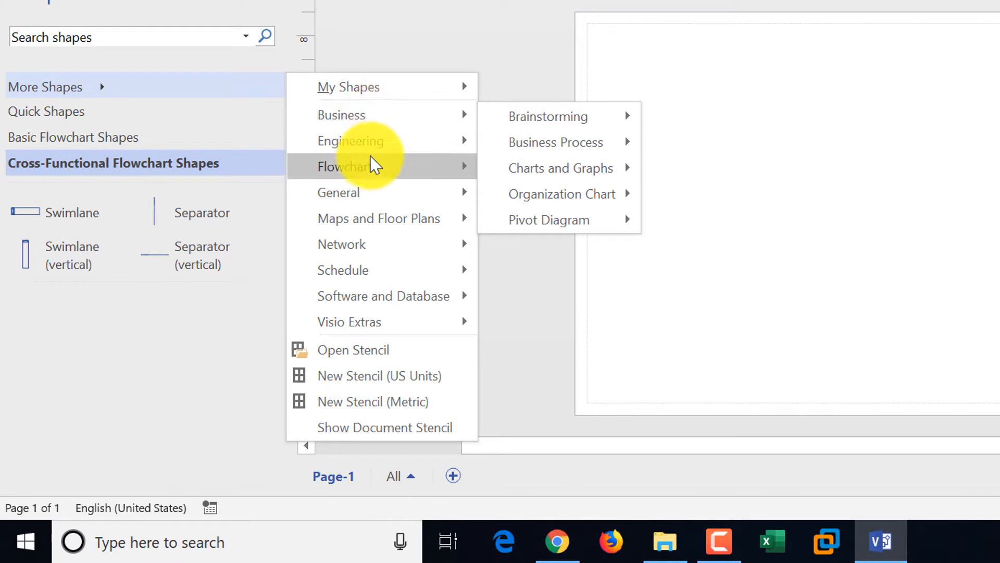
mouse_move(373, 167)
mouse_move(373, 202)
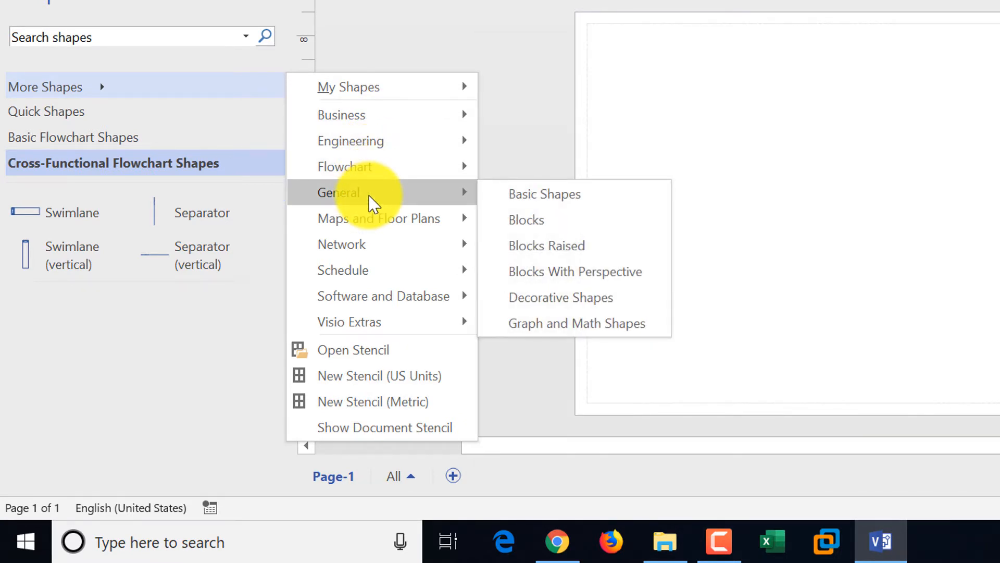
click(551, 206)
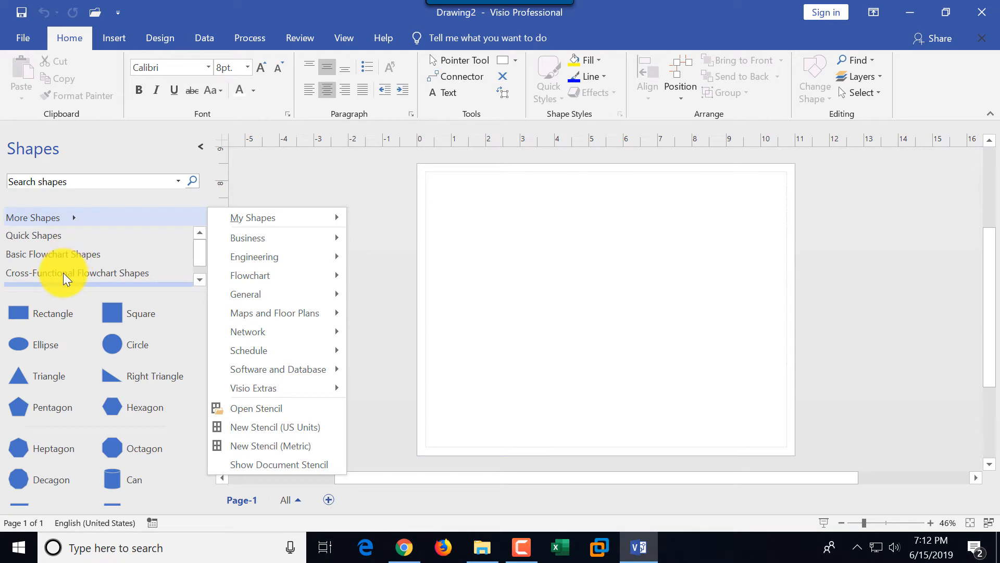
click(201, 255)
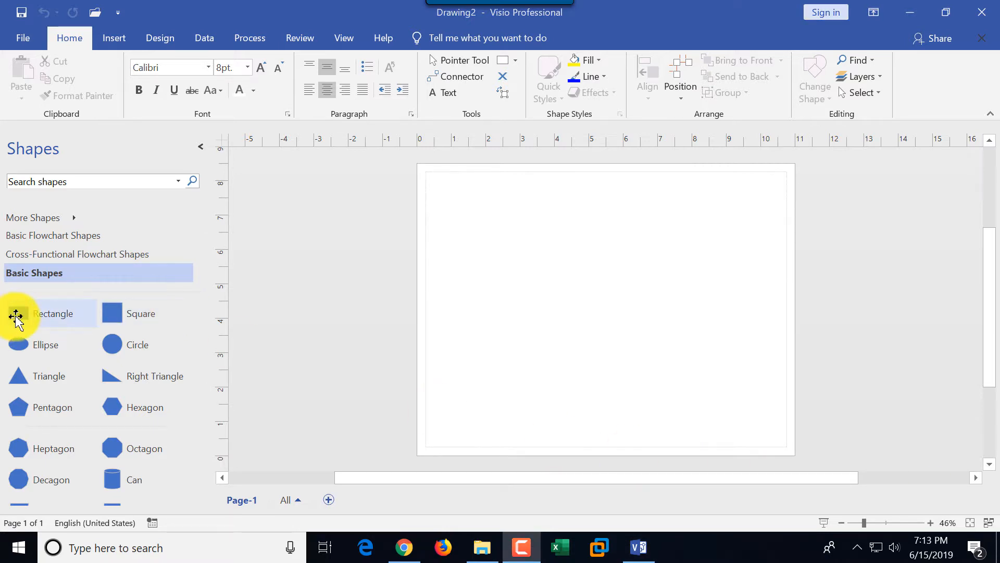
Step: Place a Rectangle from the Basic Shapes stencil in the upper-left area of the page
drag(24, 315, 480, 256)
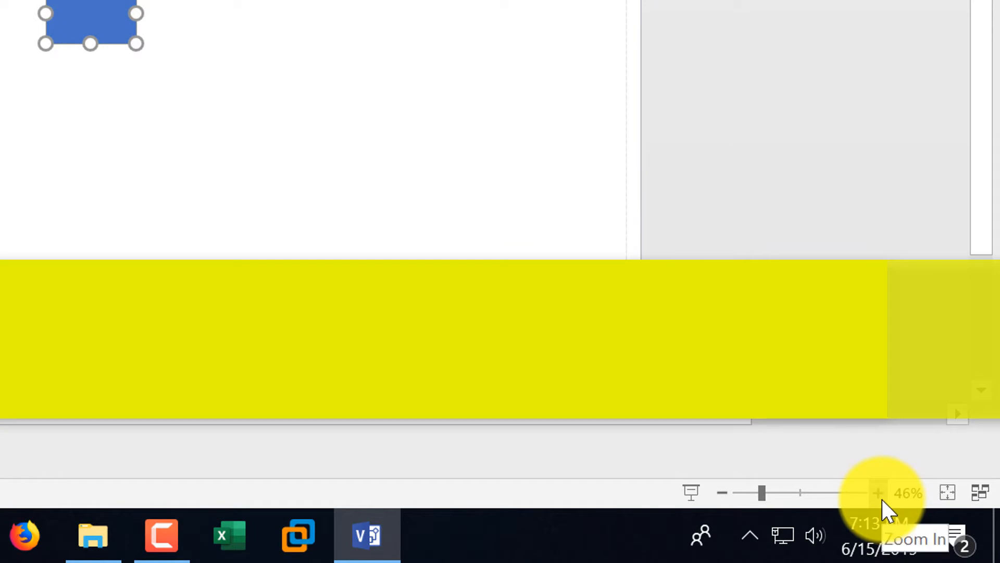
click(880, 495)
click(720, 494)
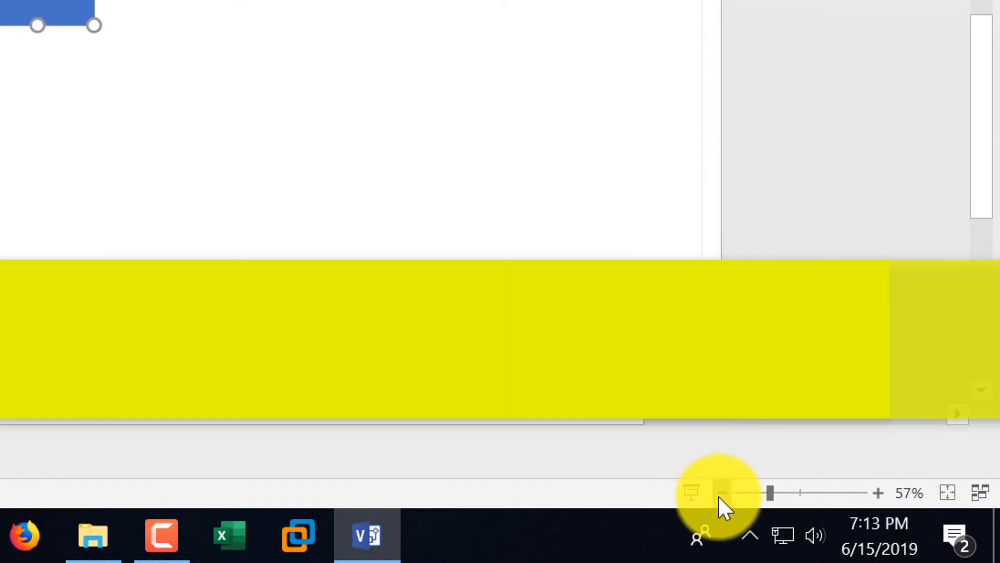
click(720, 494)
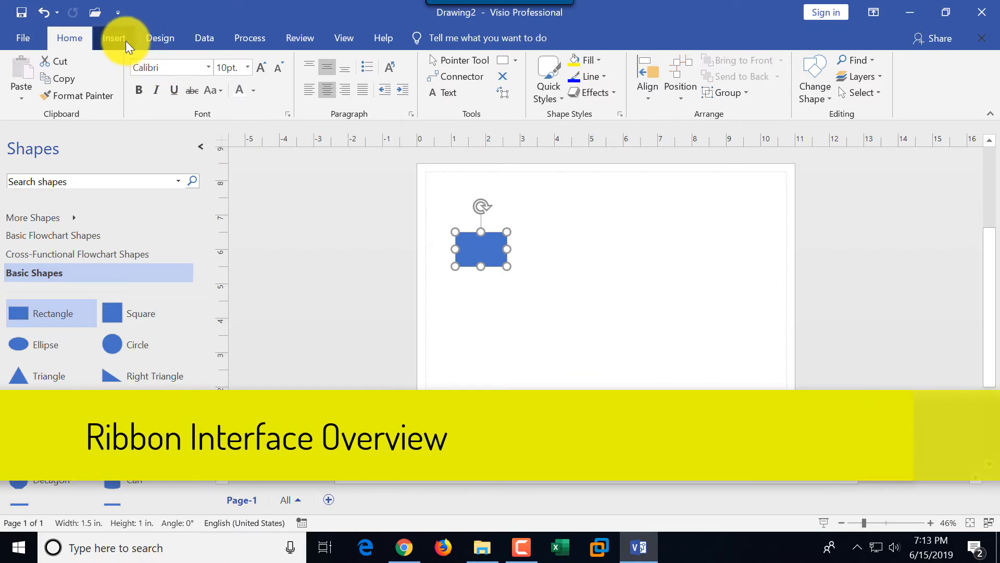
Step: Look through the file-opening options and the commands for inserting, design, data, process, review, view and home formatting
click(26, 39)
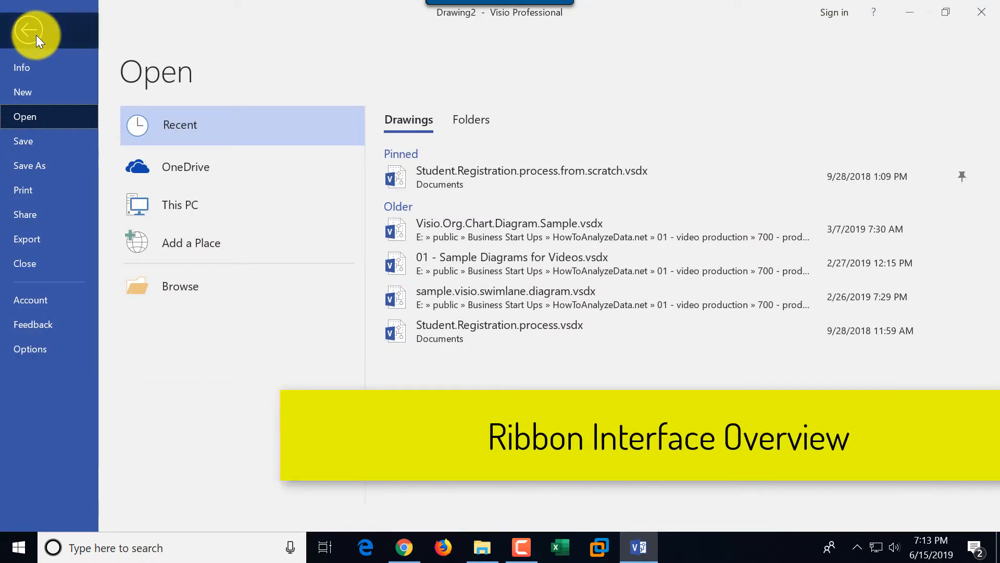
click(32, 32)
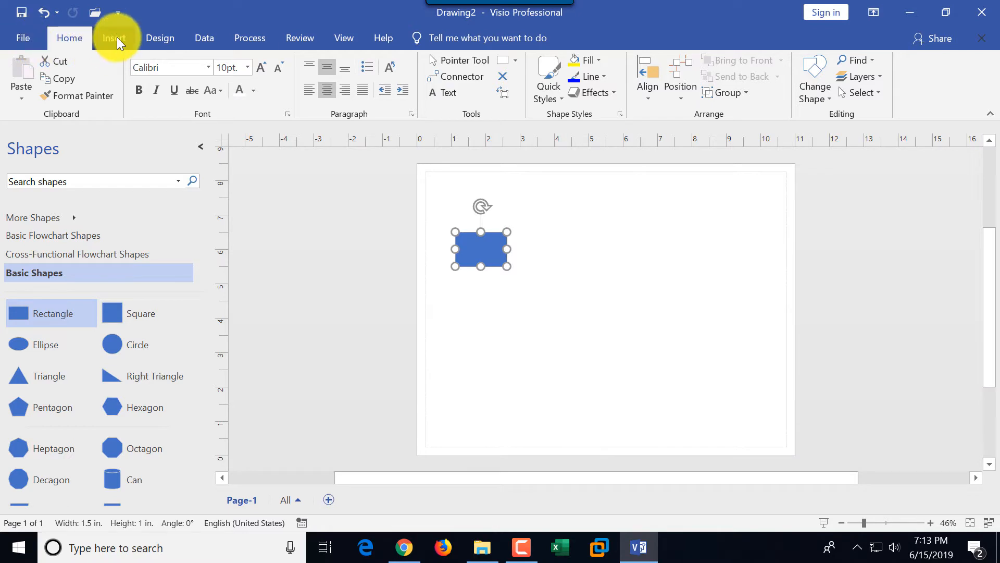
click(158, 37)
click(209, 40)
click(241, 42)
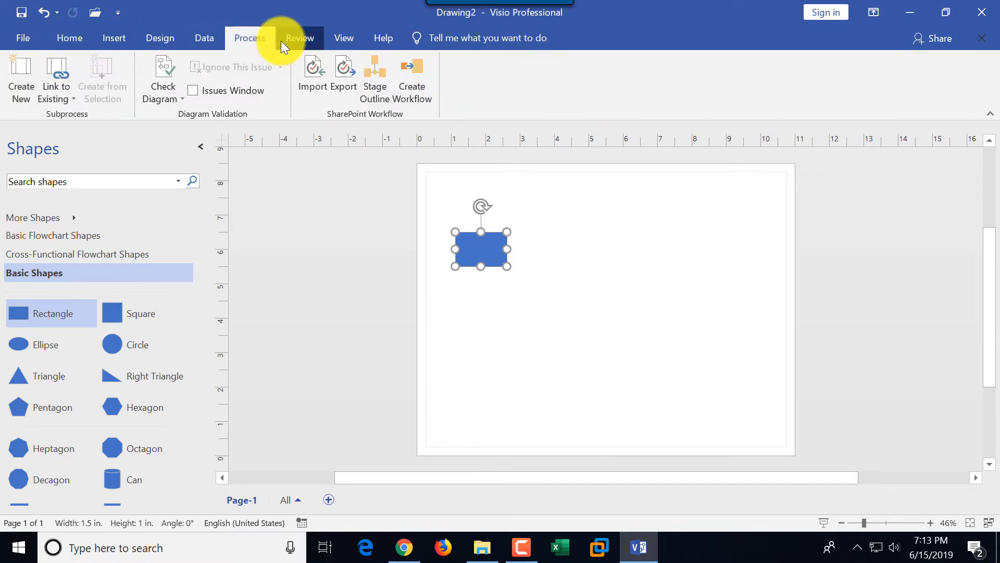
click(295, 40)
click(344, 36)
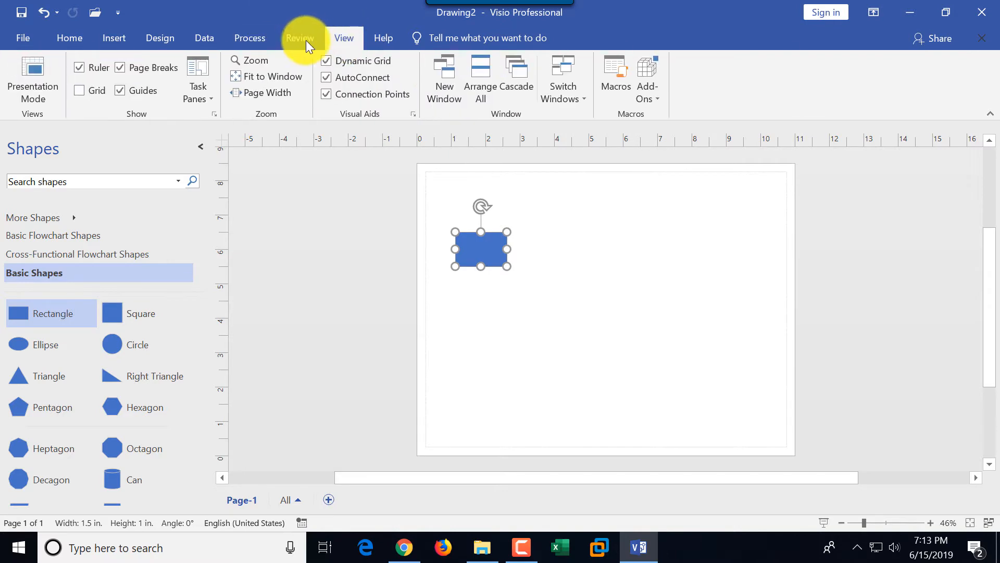
click(292, 39)
click(246, 39)
click(196, 39)
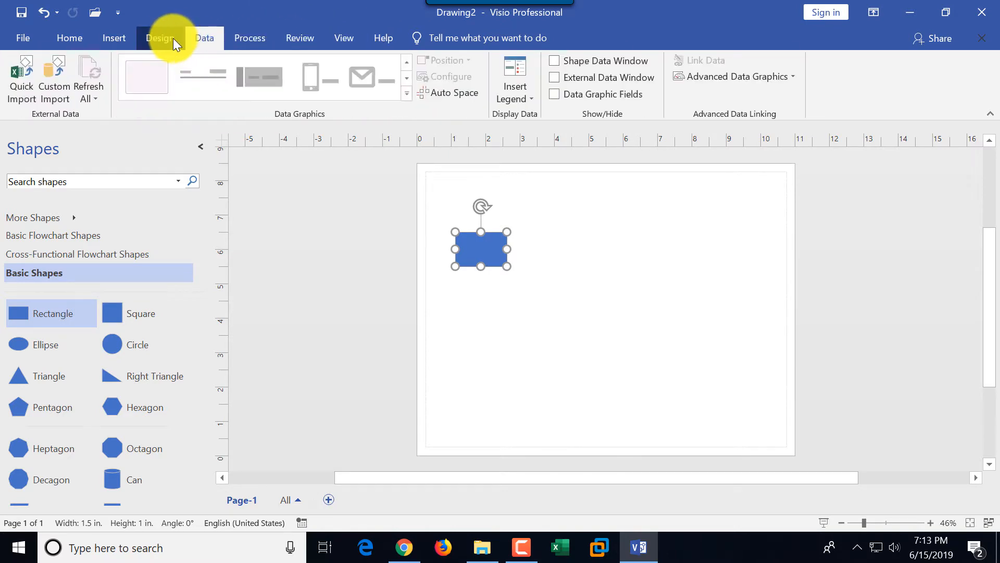
click(162, 38)
click(107, 37)
click(66, 42)
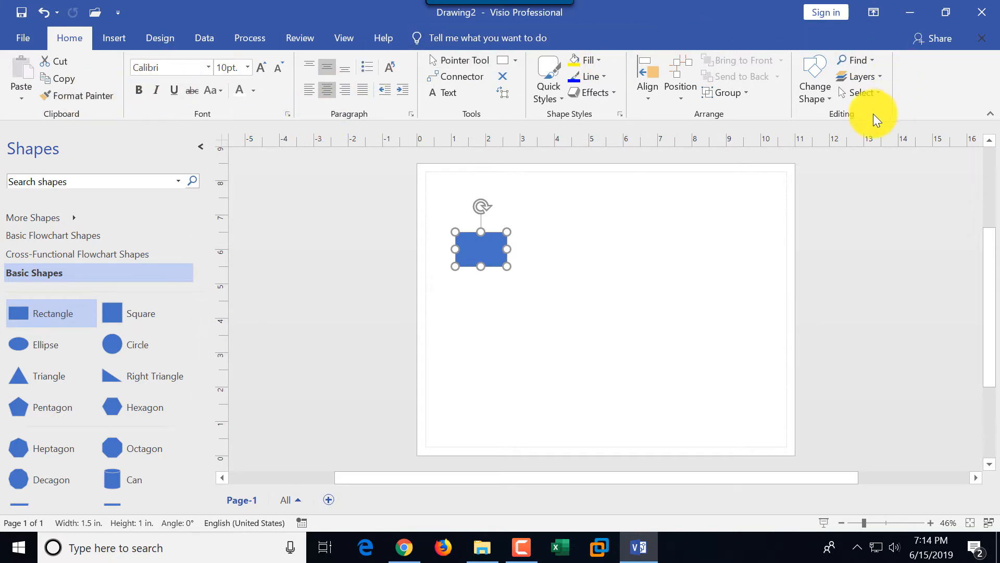
click(110, 38)
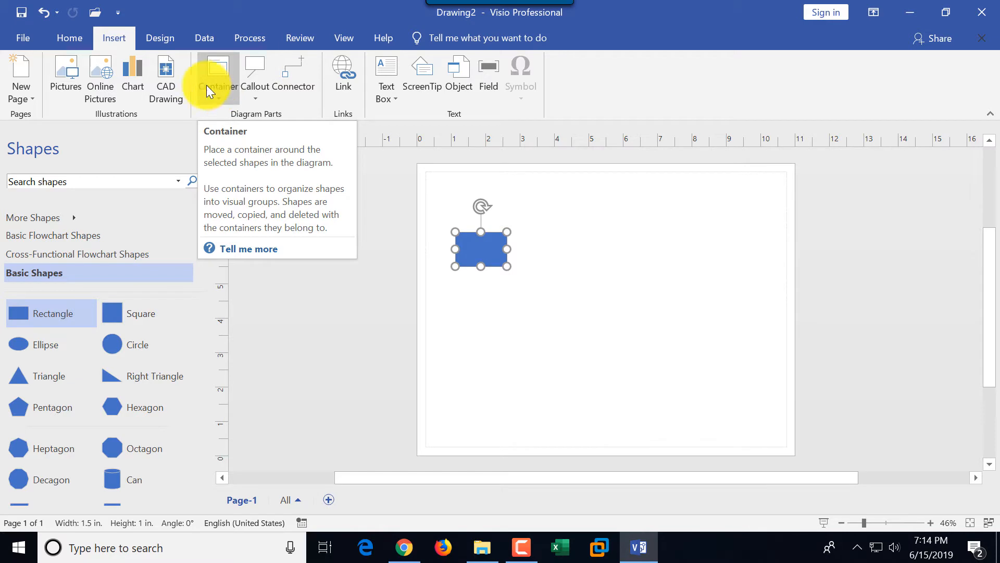
click(69, 38)
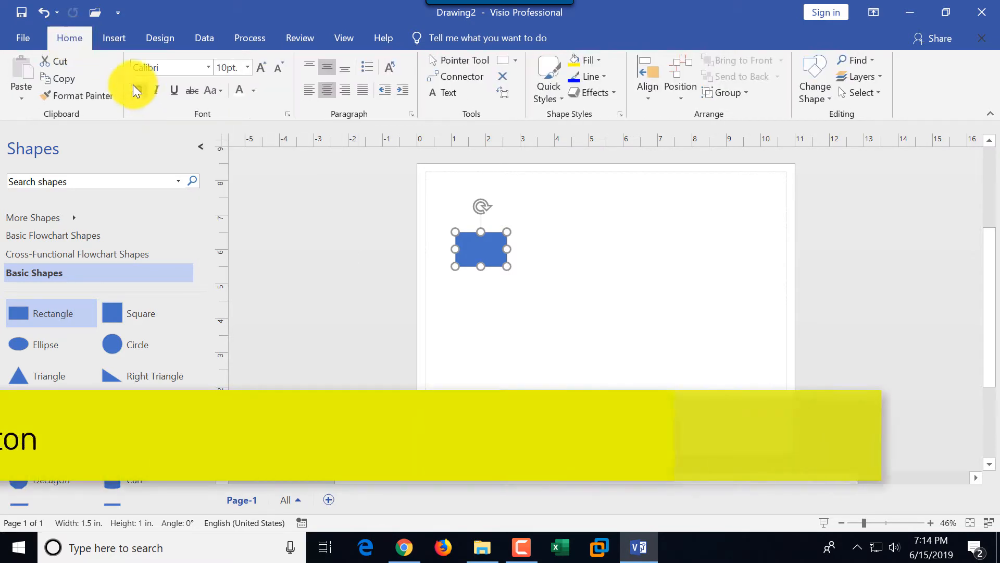
Step: Examine the rectangle's detailed text settings for font, character, paragraph, text block, tabs and bullets, and dismiss them
click(288, 114)
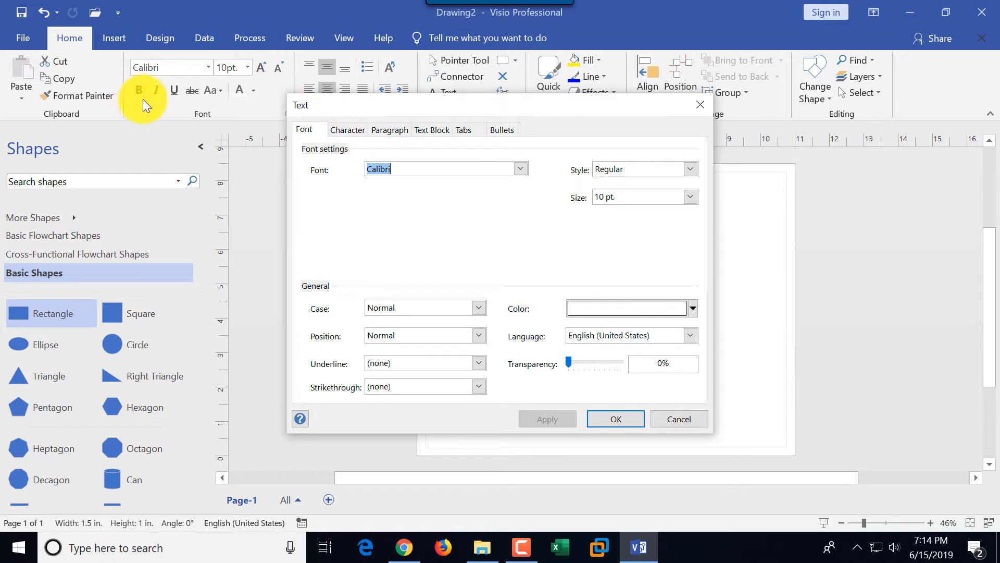
click(352, 132)
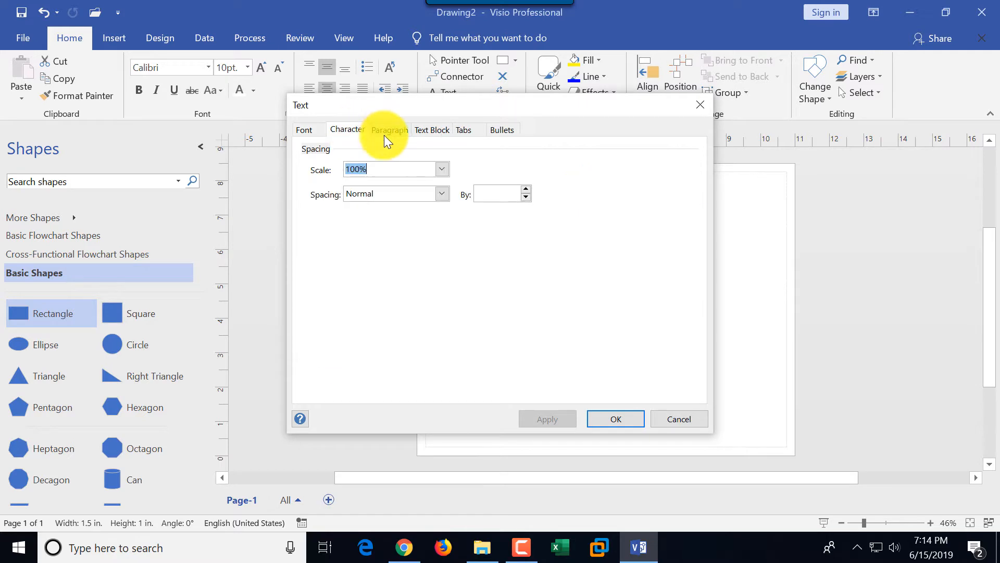
click(387, 131)
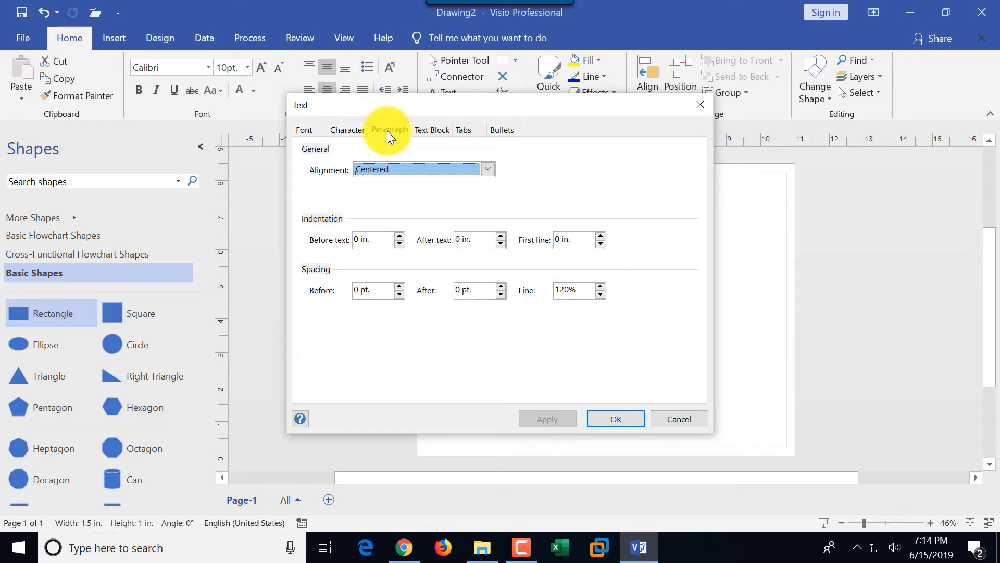
click(438, 130)
click(469, 131)
click(502, 131)
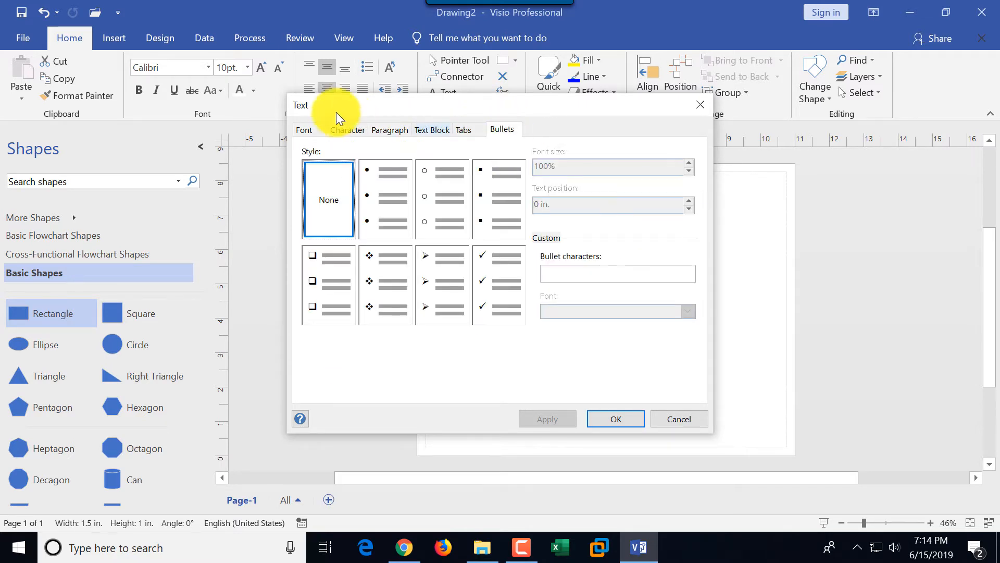
click(679, 419)
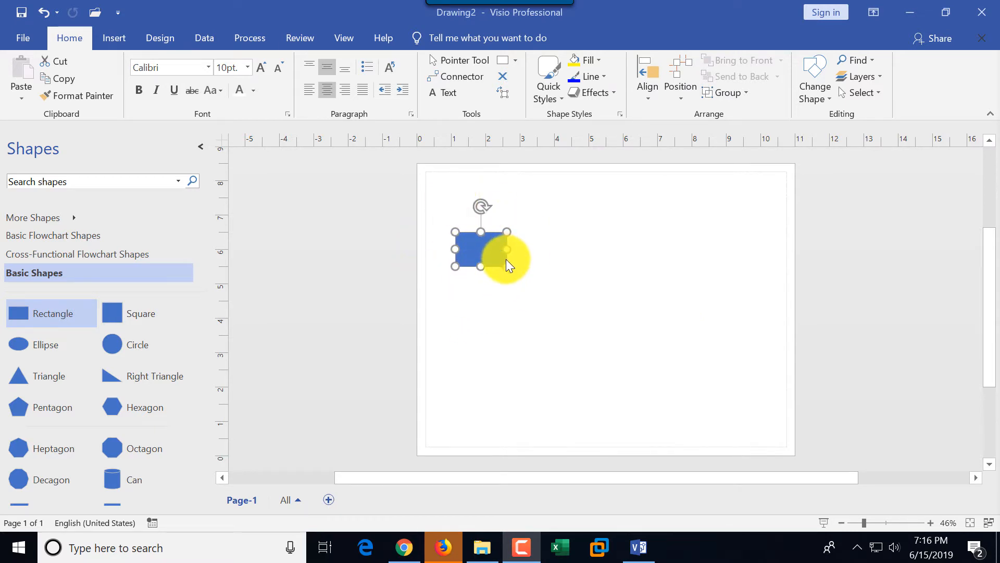
Step: Move the rectangle slightly toward the page's upper-left corner and place a Diamond shape directly below it
click(931, 523)
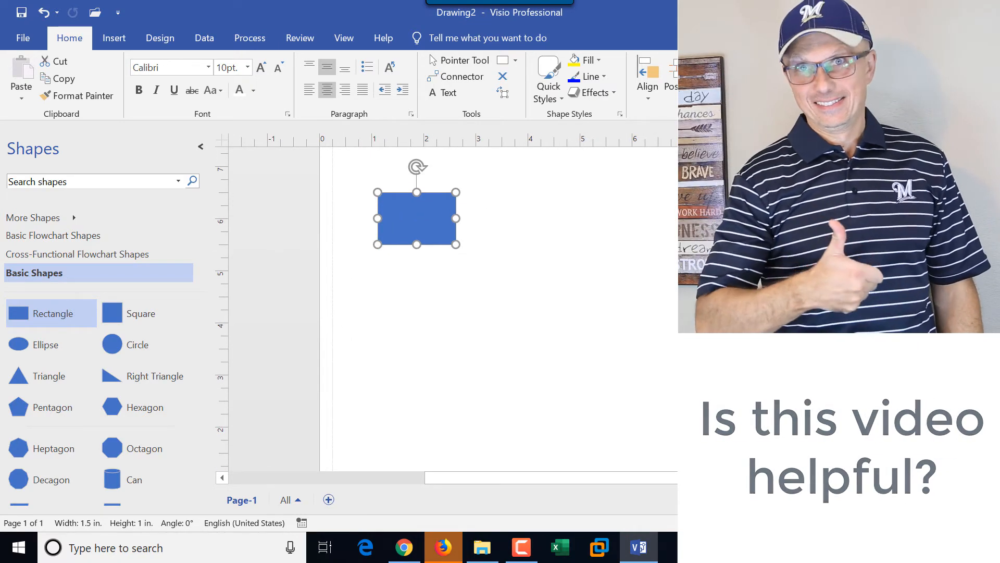
scroll(624, 392, up, 1)
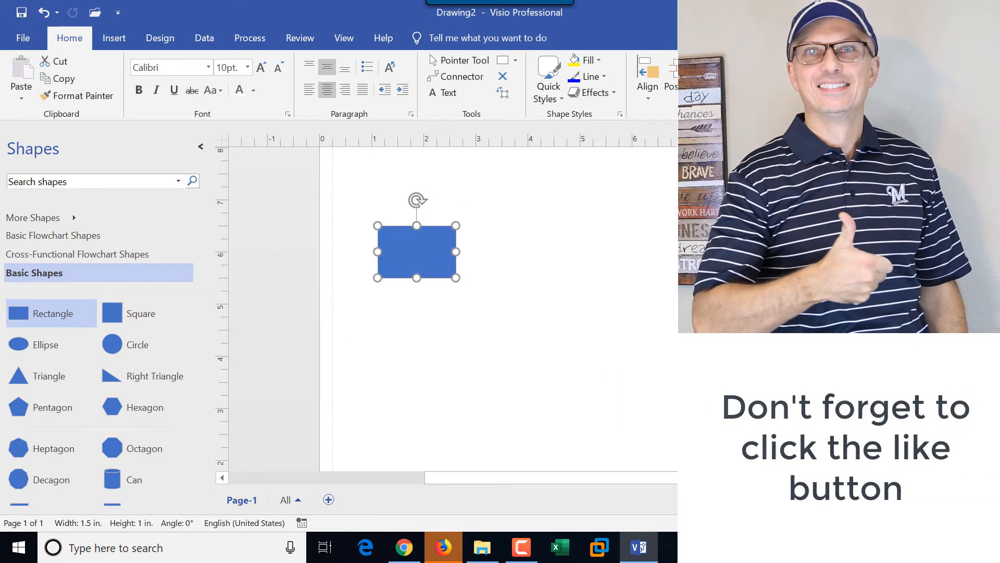
scroll(624, 392, down, 1)
mouse_move(446, 261)
mouse_down()
mouse_move(557, 235)
mouse_move(442, 214)
mouse_move(509, 299)
mouse_move(478, 232)
mouse_move(444, 263)
mouse_move(451, 229)
mouse_move(436, 246)
mouse_up()
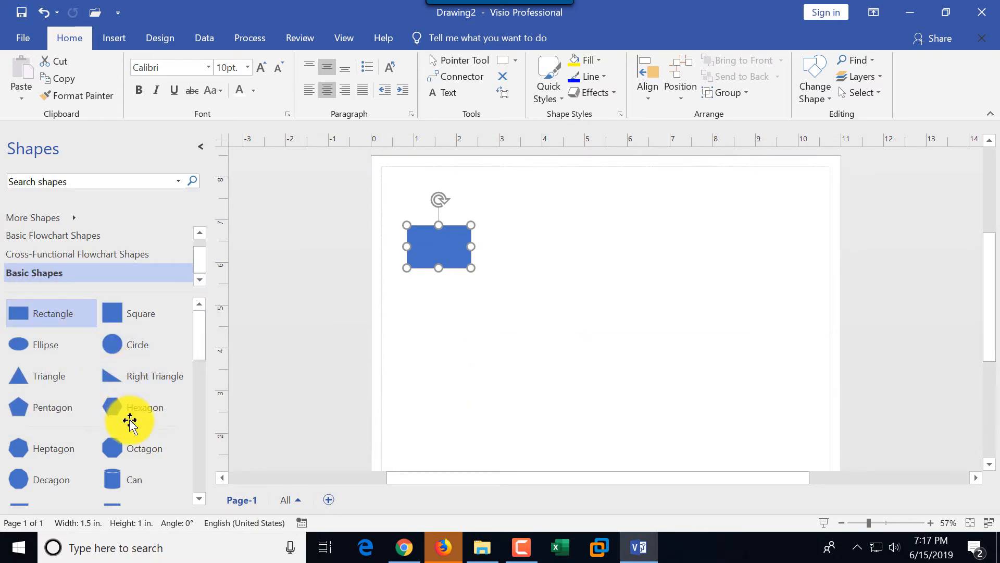
drag(202, 345, 207, 384)
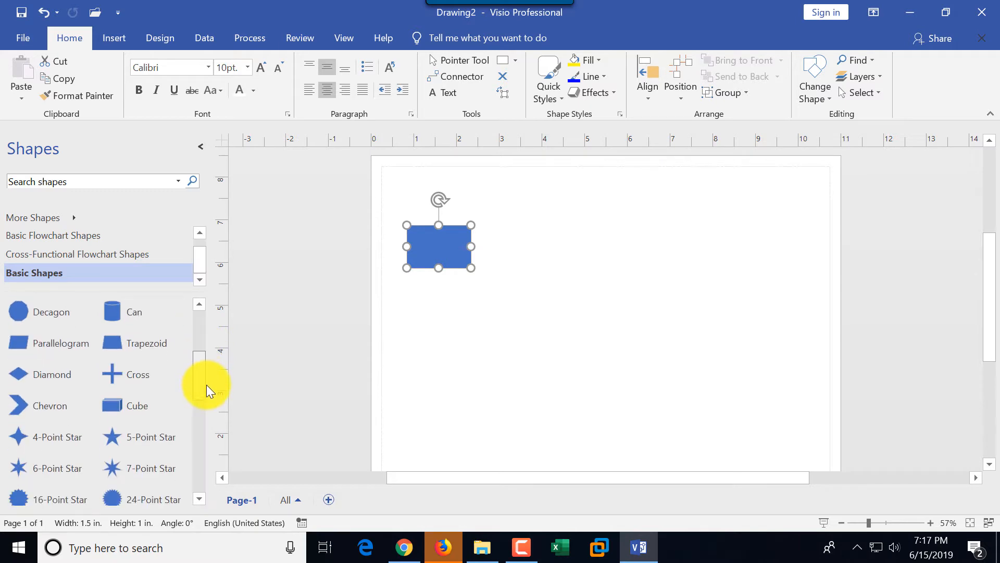
drag(23, 378, 437, 327)
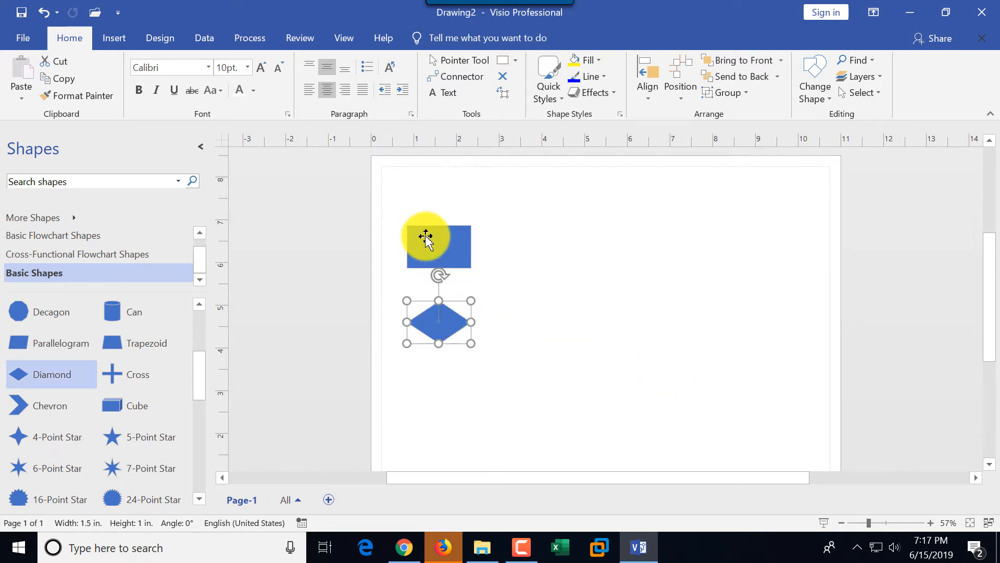
Step: Label the rectangle "Submit the registration form"
double_click(435, 246)
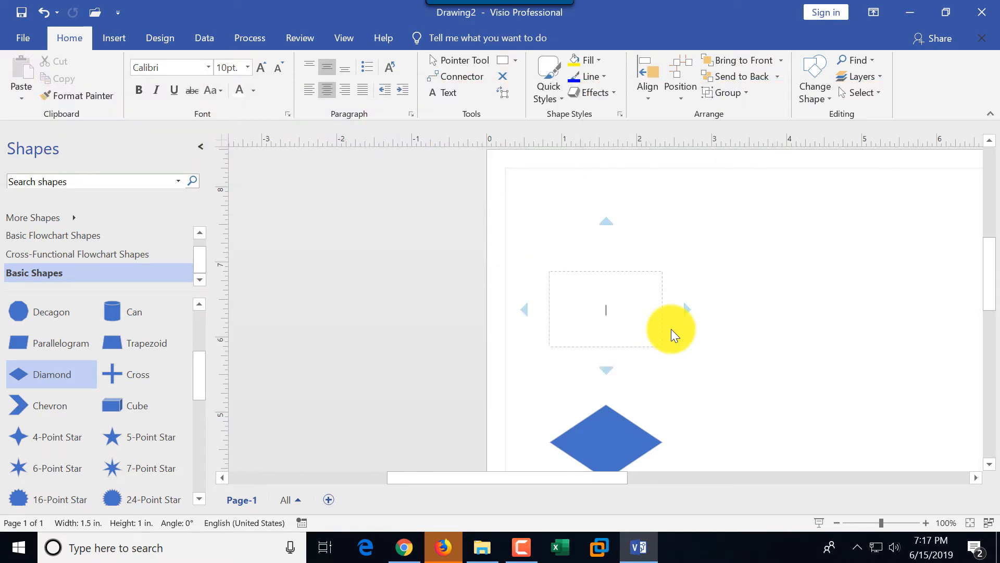
text(Submit the registration )
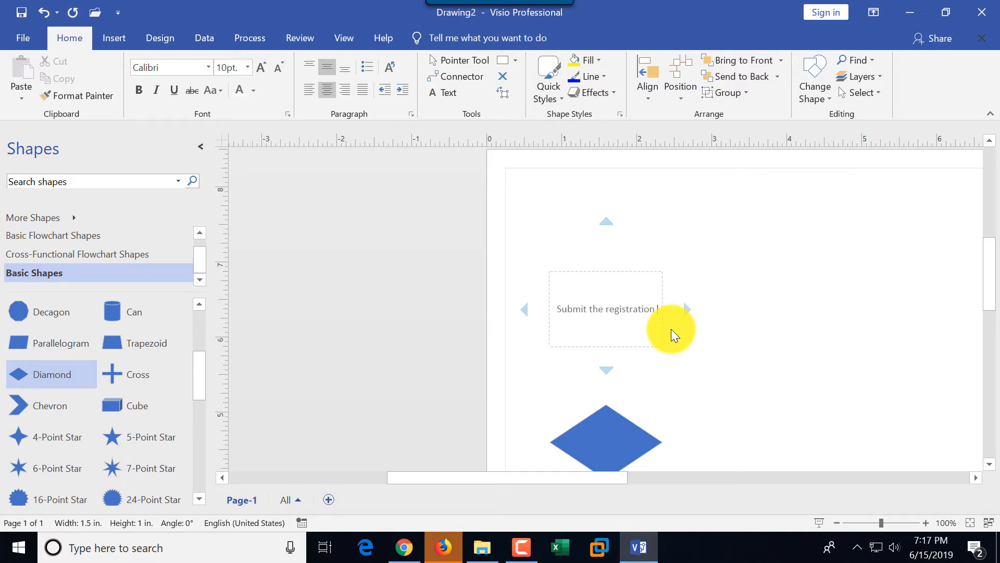
text(form)
click(754, 373)
scroll(754, 373, down, 3)
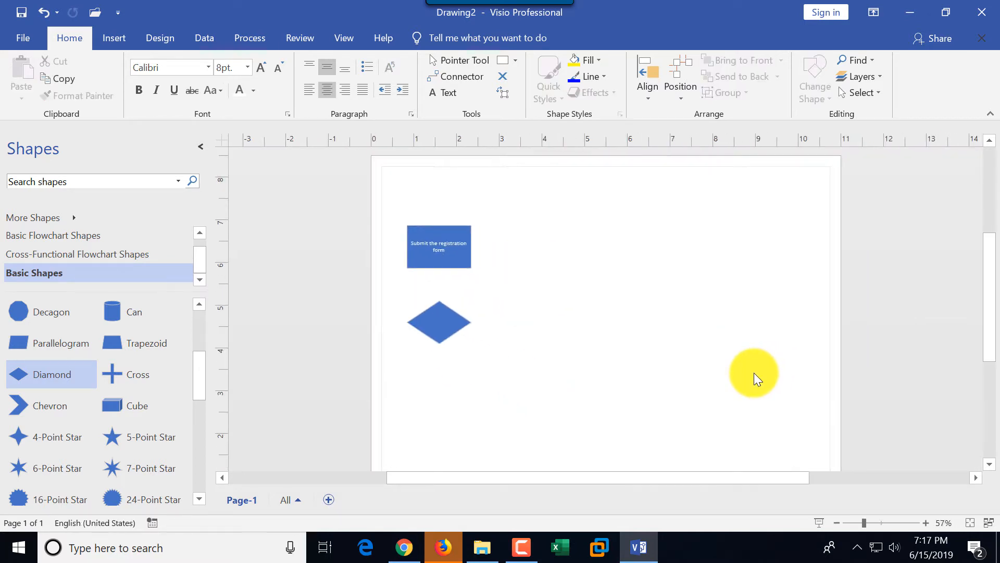
Step: Draw a connector from the bottom of the "Submit the registration form" rectangle to the top point of the diamond
mouse_move(440, 325)
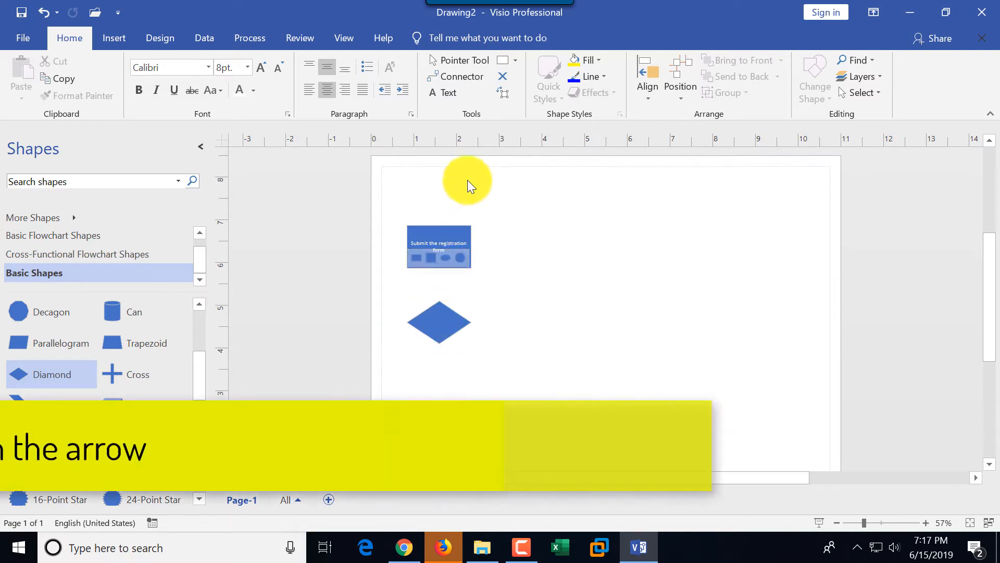
click(468, 76)
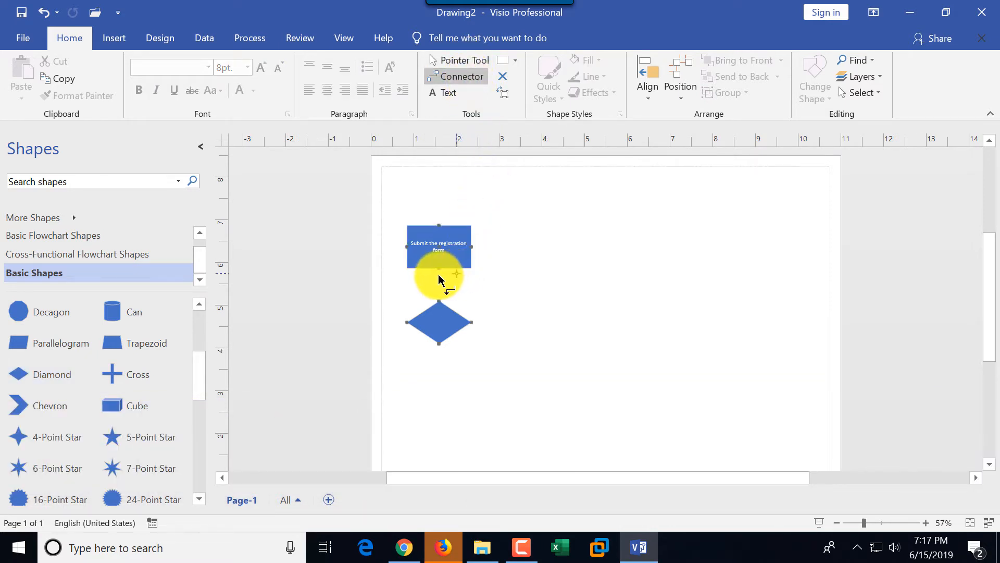
mouse_move(439, 270)
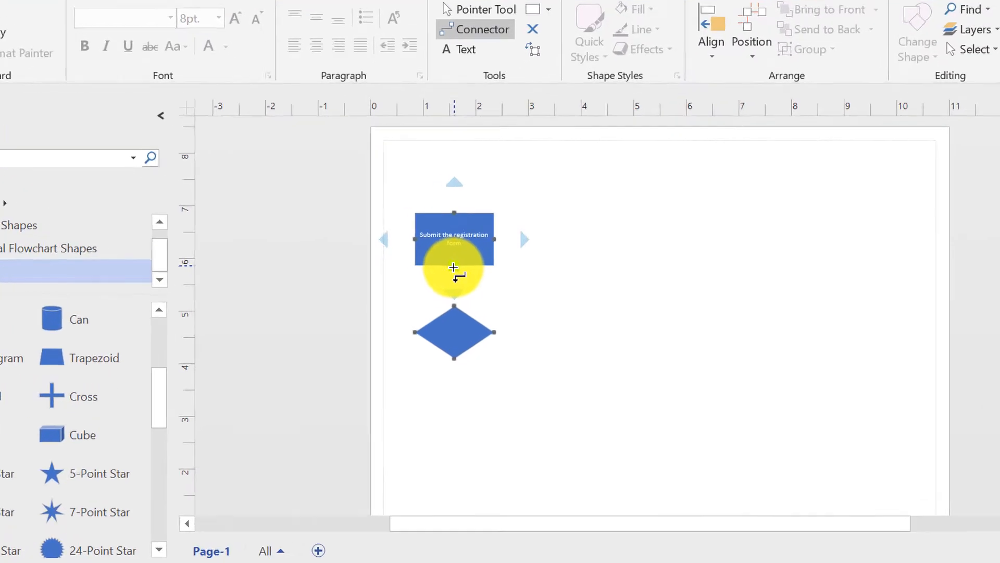
drag(438, 269, 436, 285)
drag(500, 290, 507, 317)
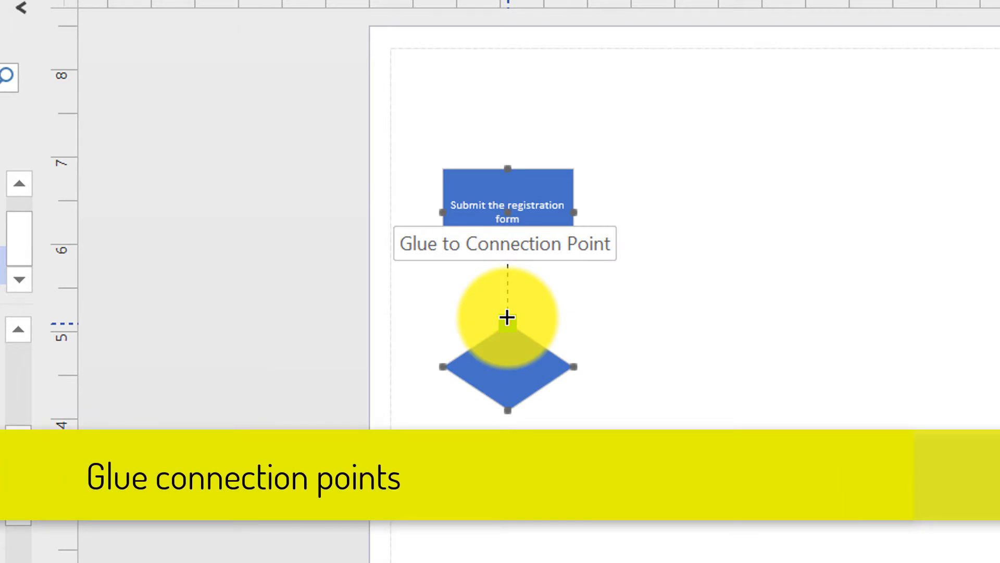
drag(507, 317, 506, 317)
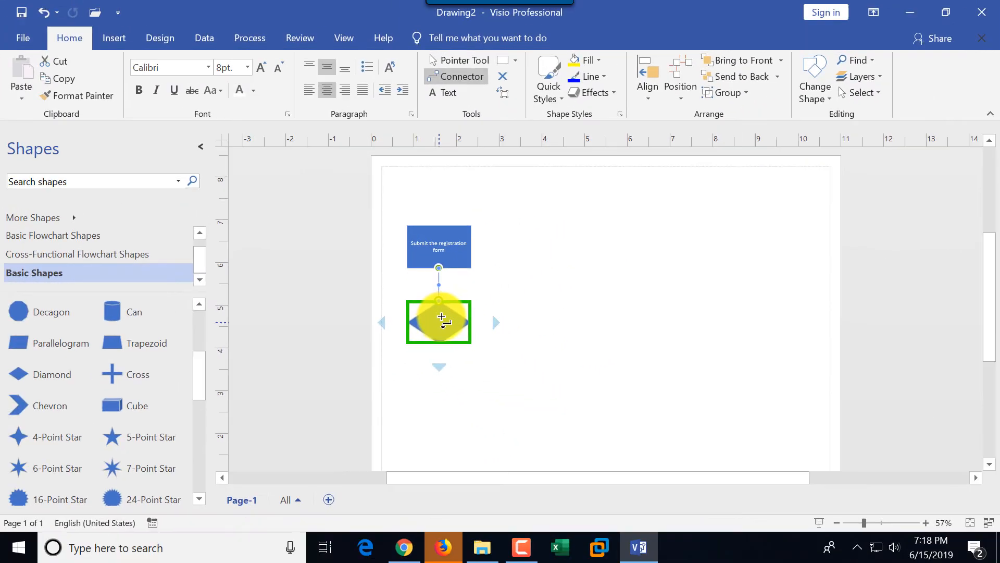
Step: Label the diamond "Form Complete?"
click(465, 60)
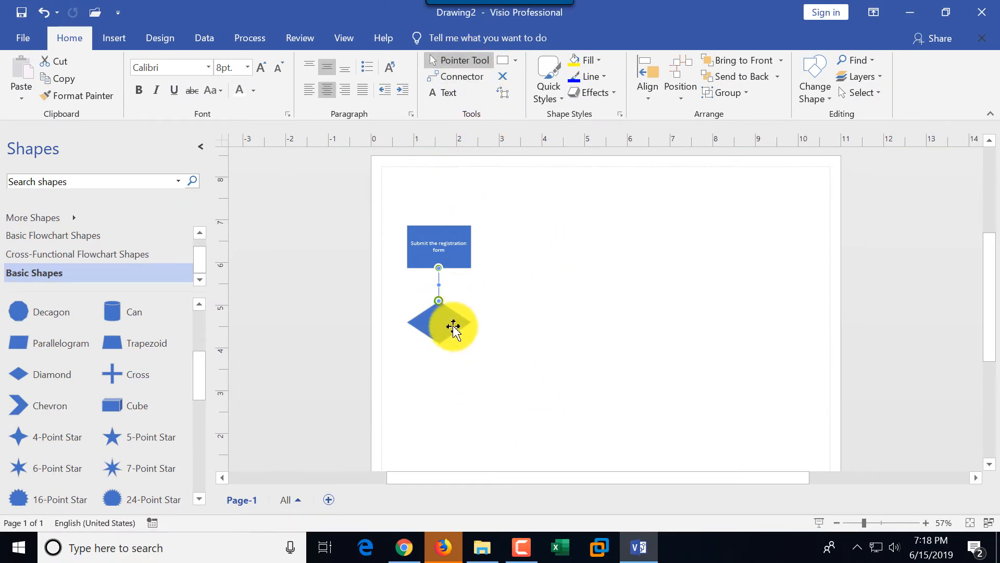
double_click(451, 326)
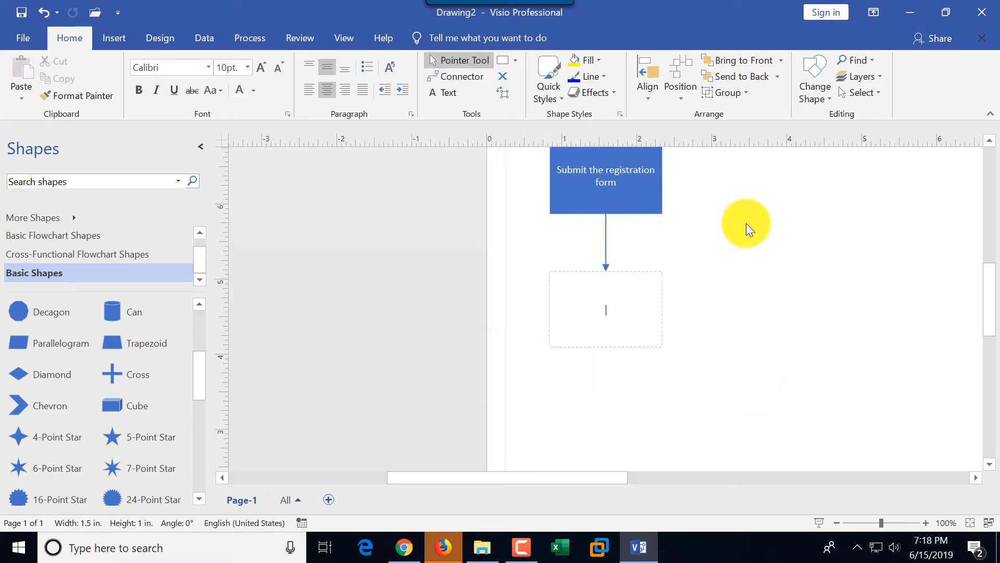
text(Form Complete?)
click(746, 319)
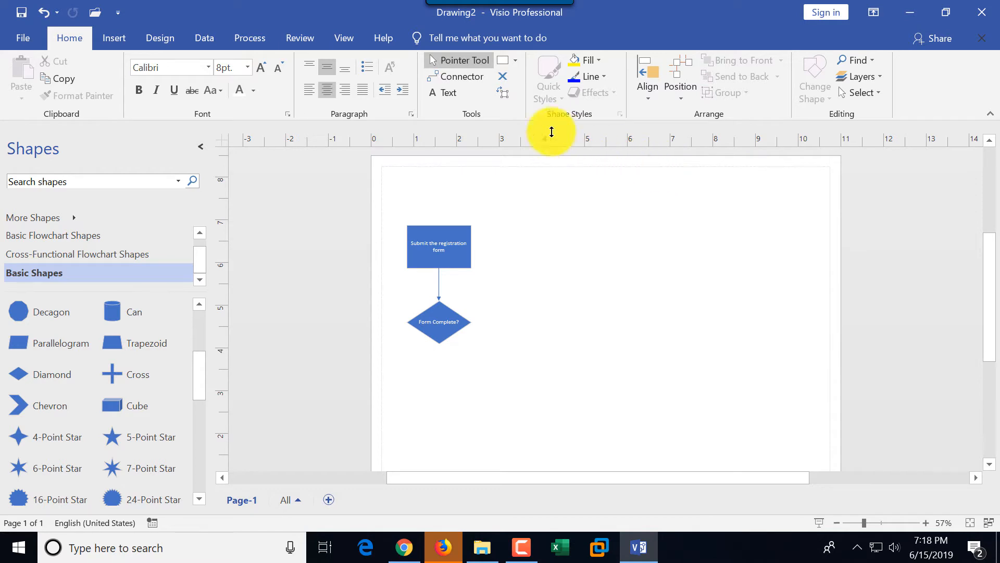
Step: Connect the diamond's right point back to the right side of the registration form rectangle, and label that connector "No"
click(460, 79)
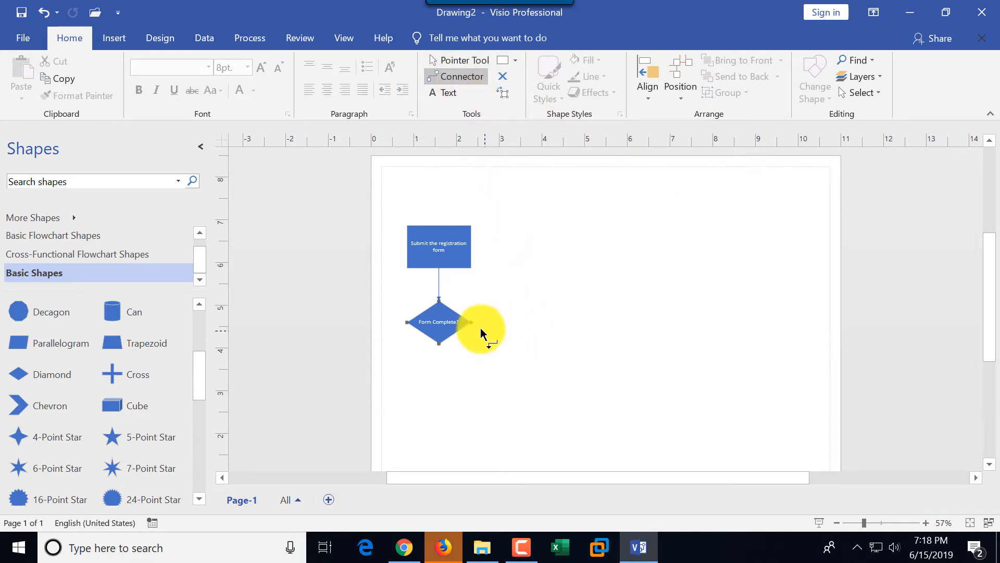
drag(470, 323, 476, 243)
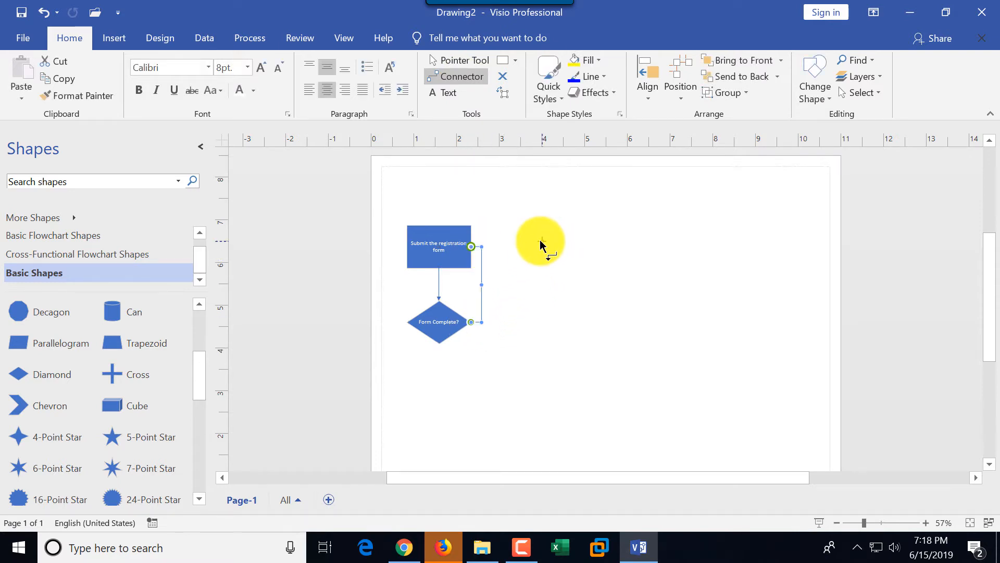
text(No)
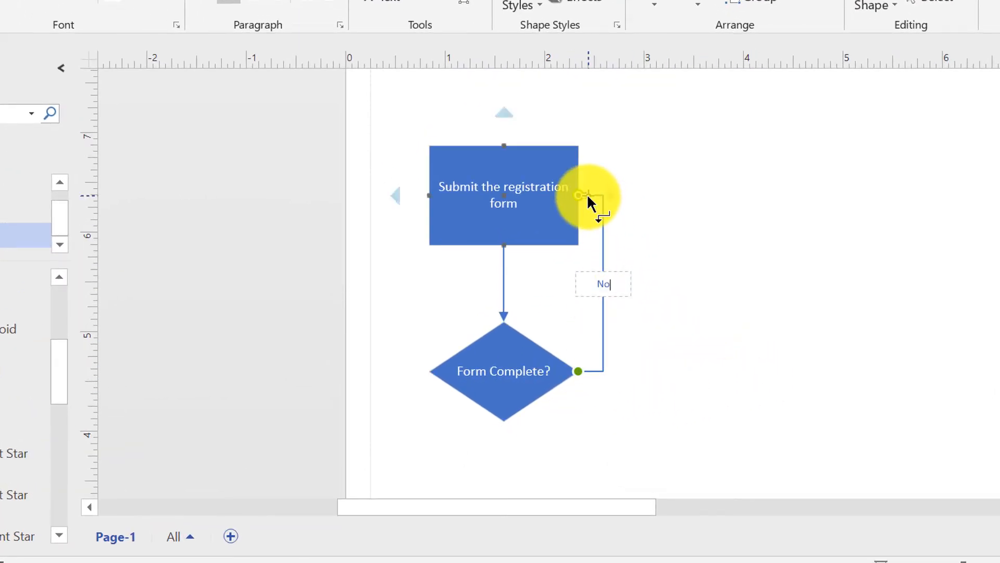
drag(588, 201, 581, 196)
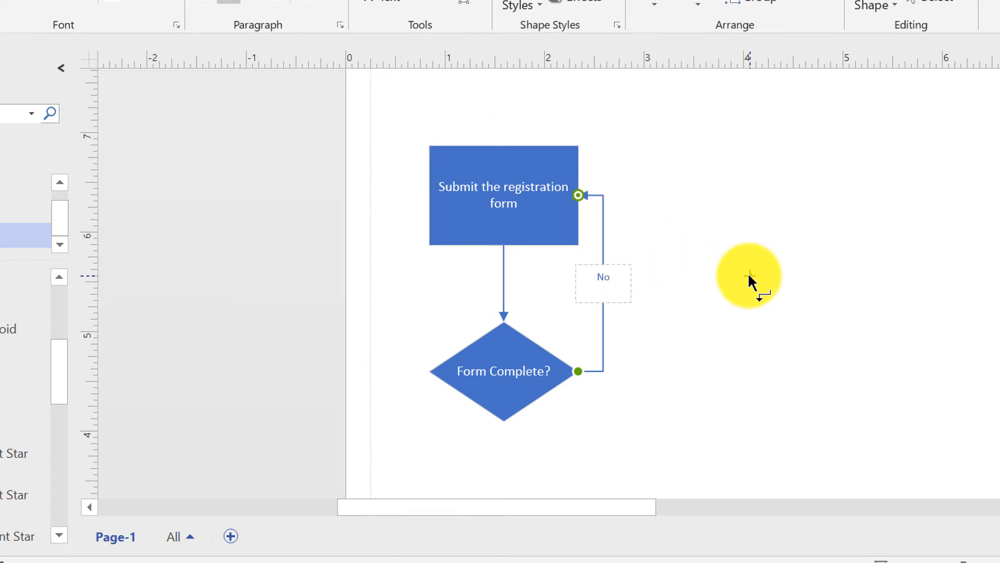
click(409, 0)
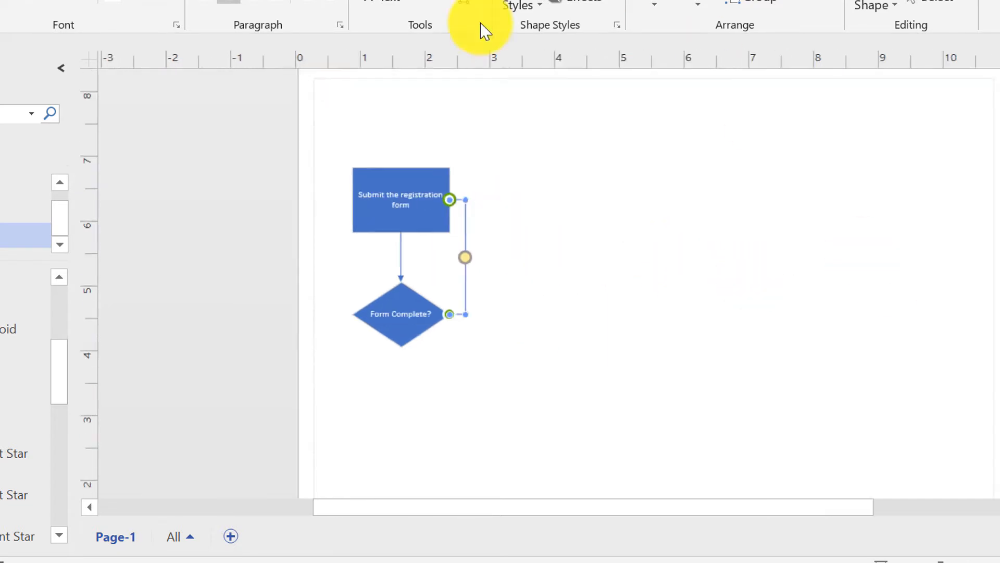
click(540, 298)
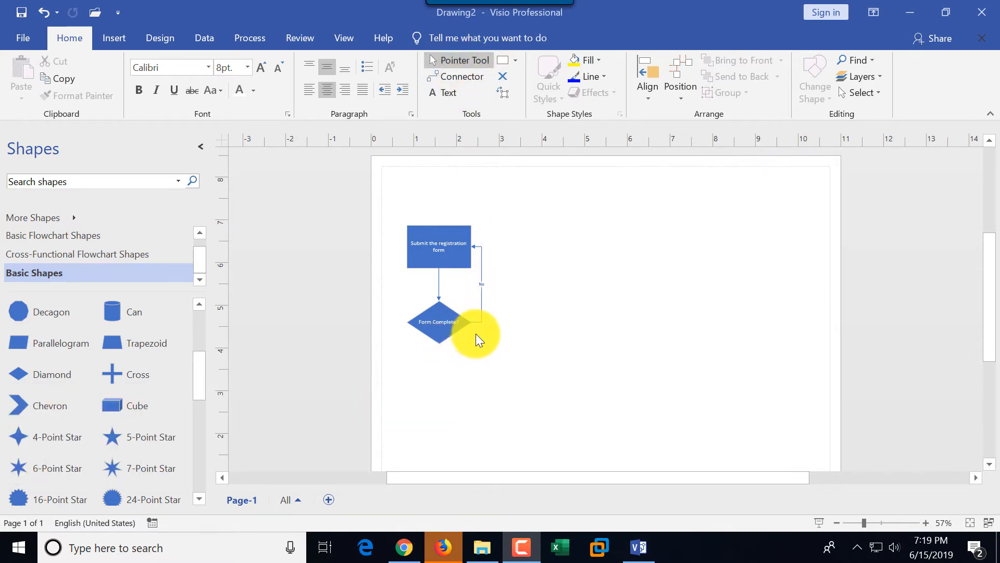
Step: Add a connected rectangle below the "Form Complete?" diamond and label it "Verify Details of Submission"
click(444, 335)
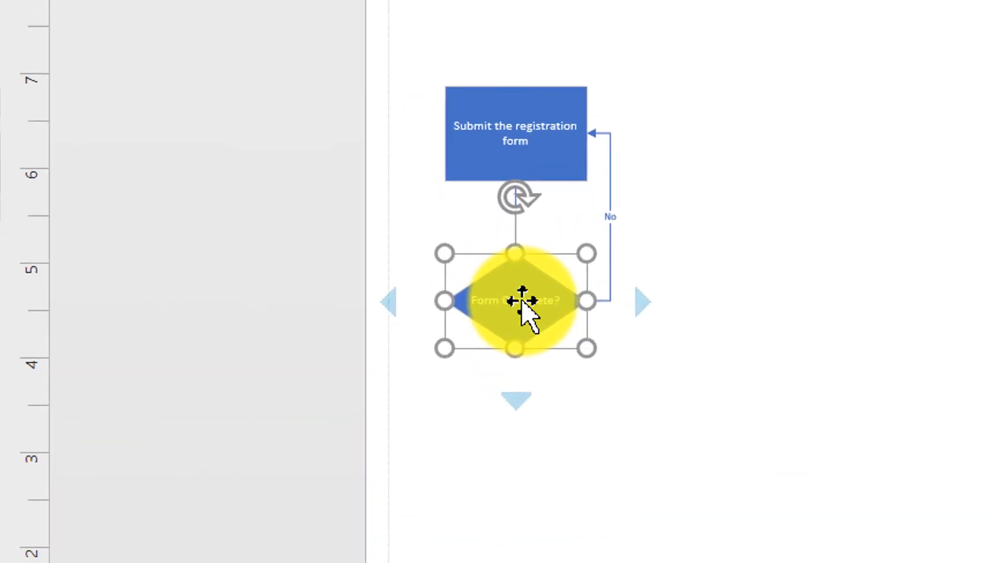
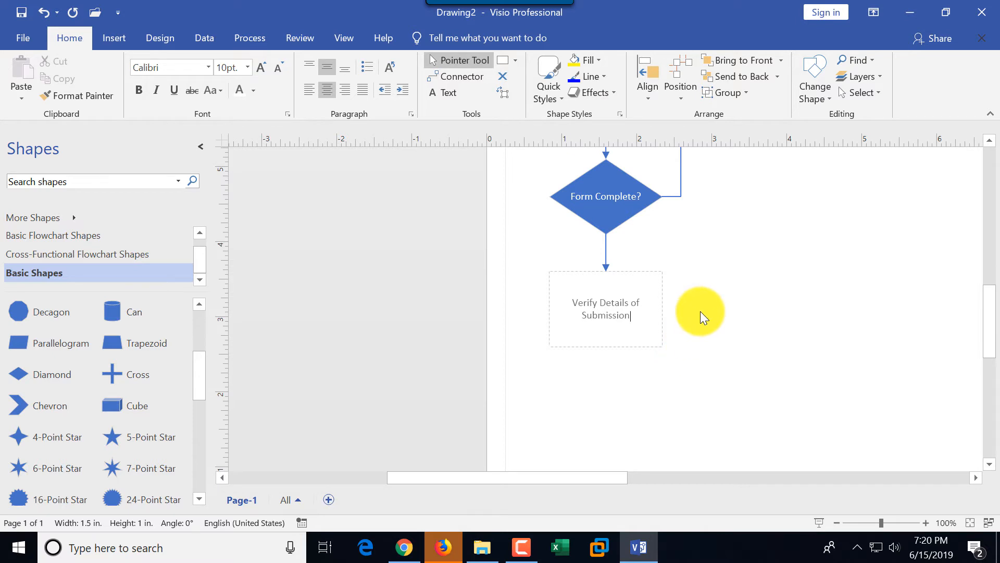
key(Return)
key(Escape)
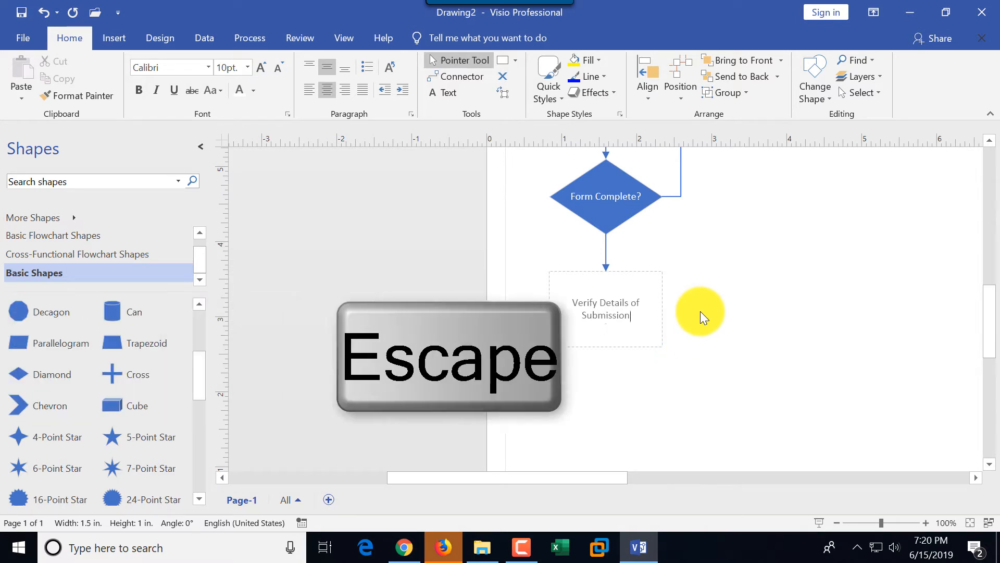
key(ctrl+shift+w)
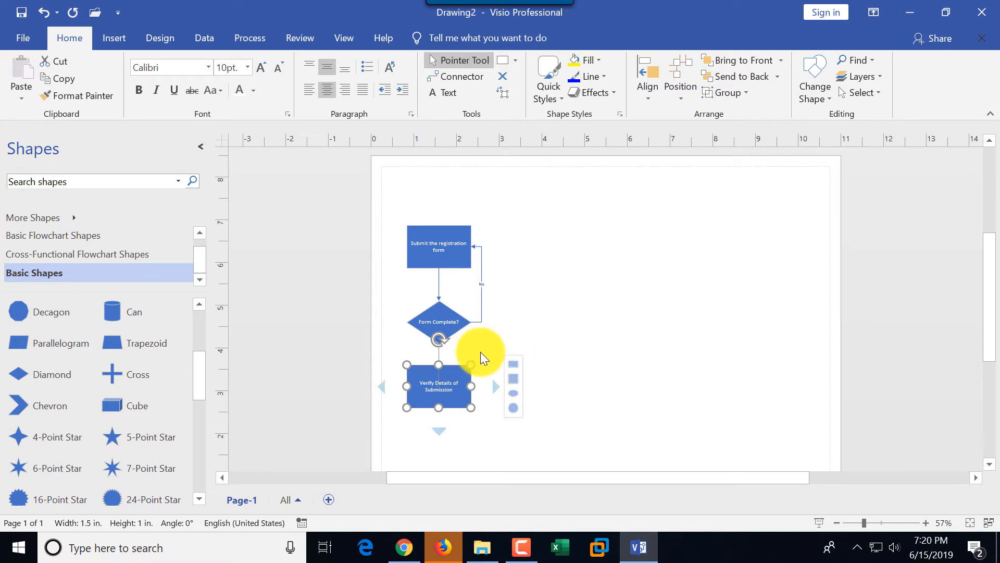
click(501, 351)
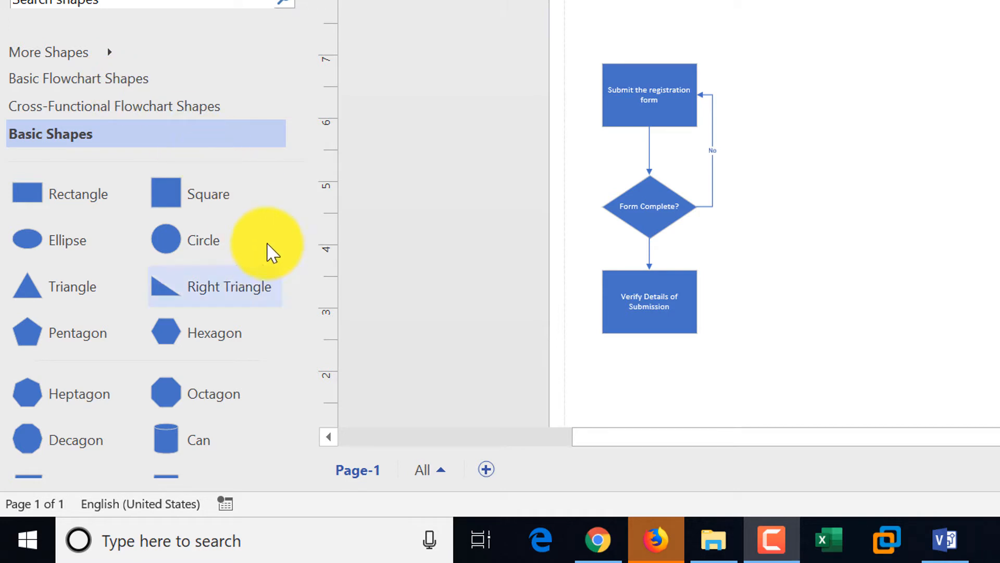
Step: Look through the Basic Shapes stencil and switch to the Basic Flowchart Shapes stencil
scroll(254, 315, down, 2)
scroll(254, 315, down, 7)
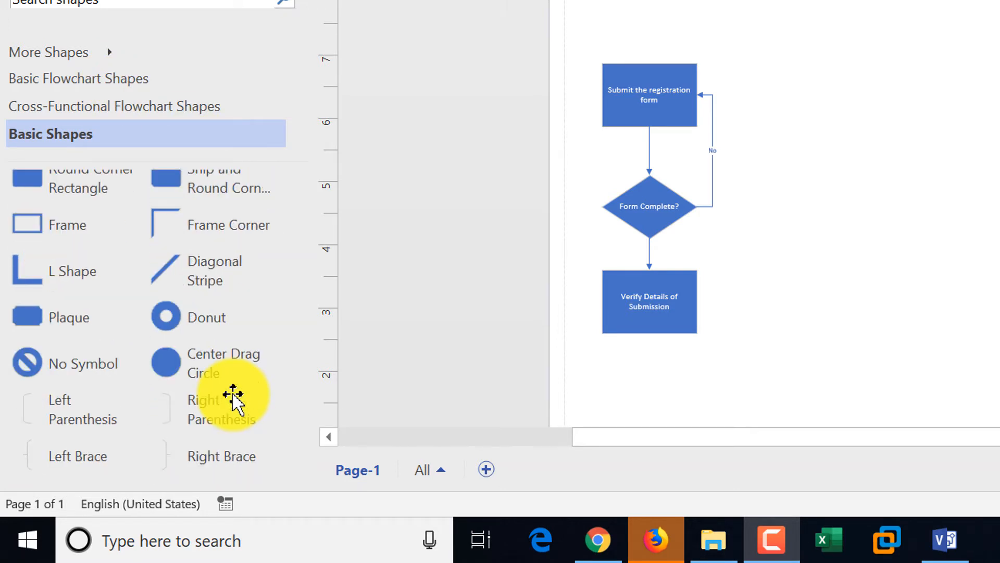
scroll(230, 375, up, 6)
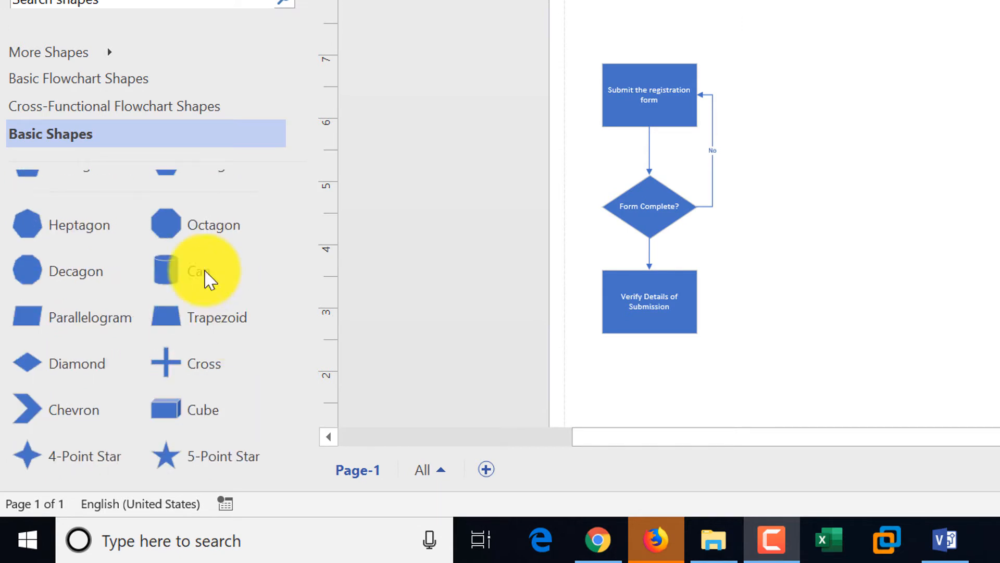
click(139, 80)
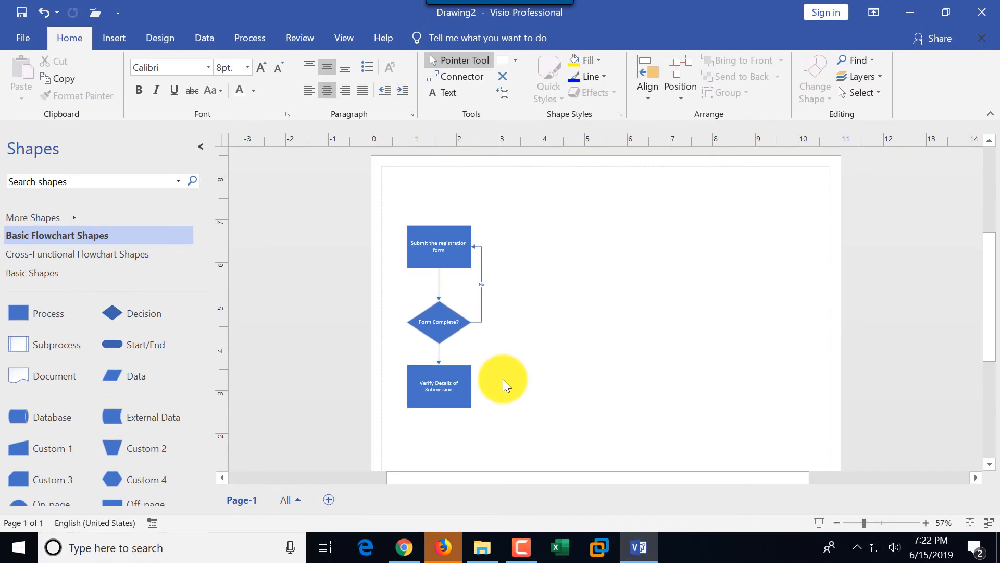
Step: Change the "Submit the registration form" rectangle to the Process flowchart shape
click(449, 260)
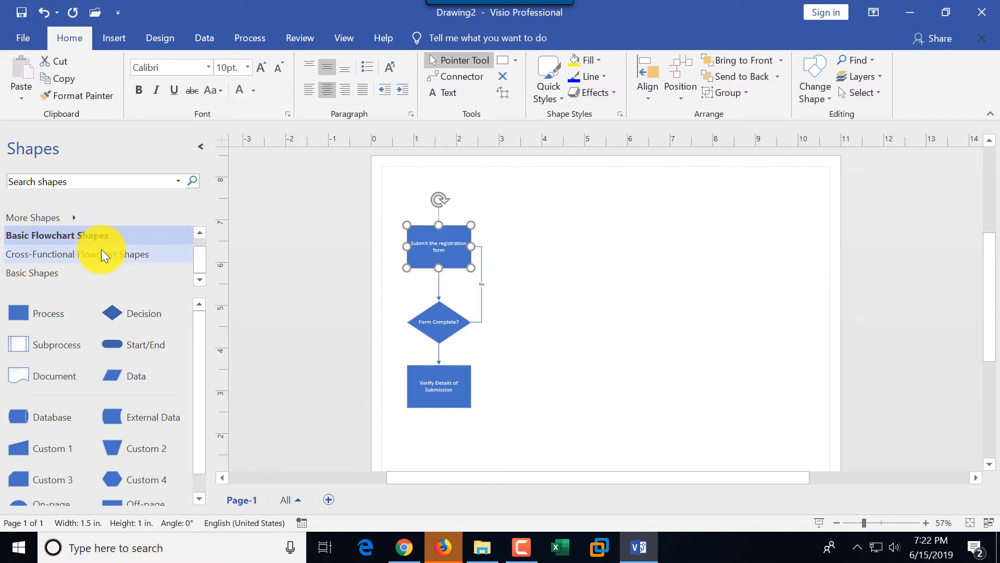
click(827, 98)
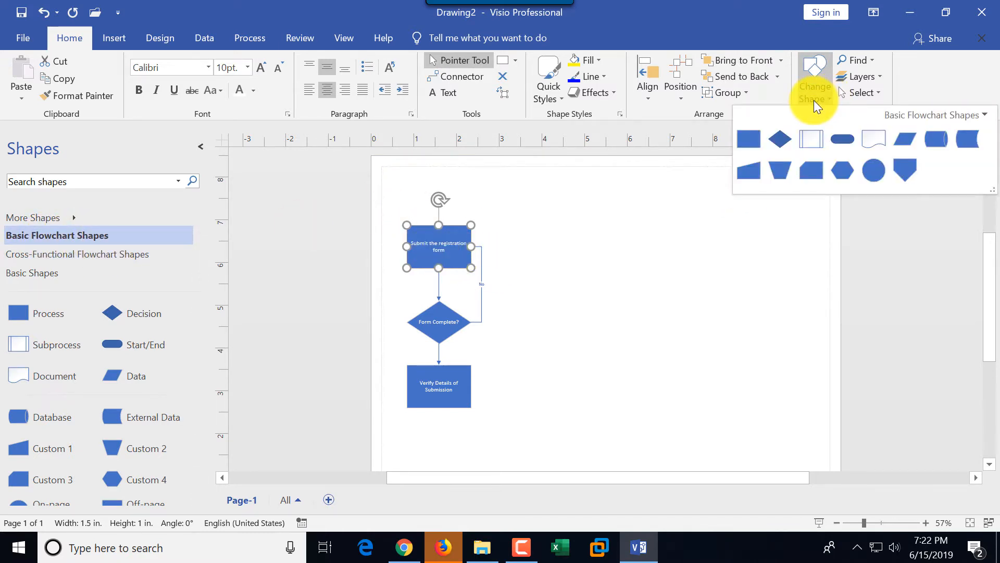
click(752, 141)
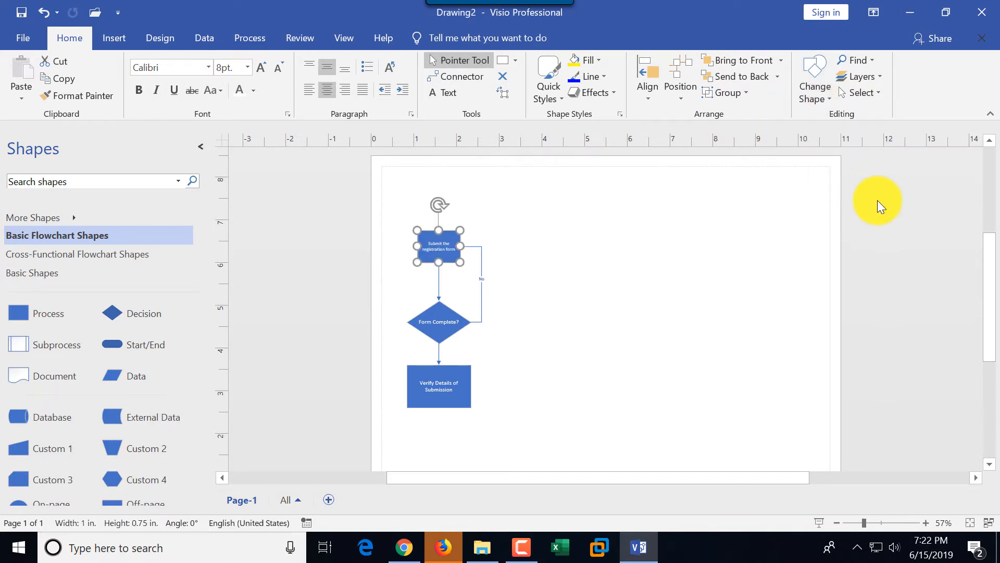
Step: Change the "Form Complete?" diamond to the Decision flowchart shape
click(459, 323)
click(811, 98)
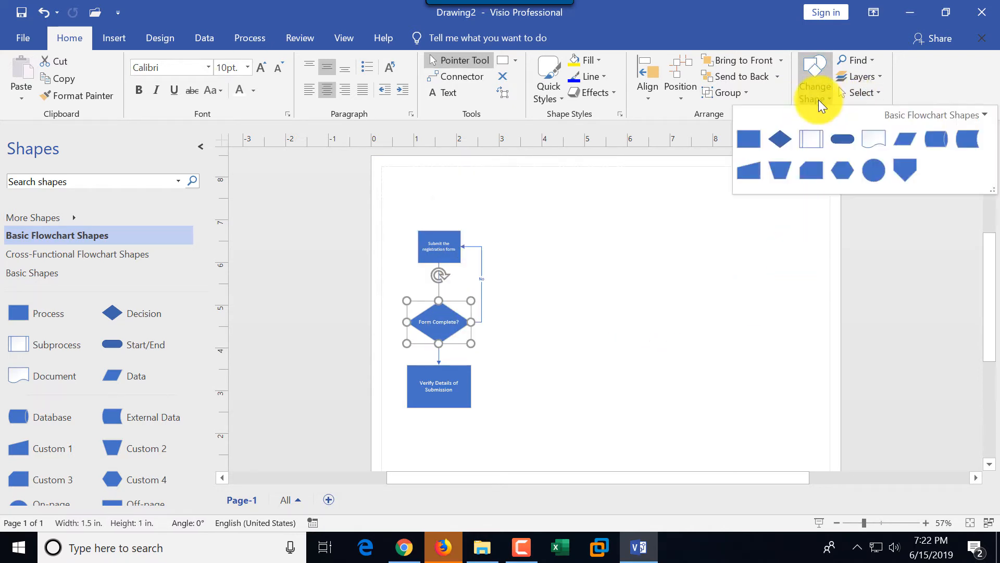
click(782, 139)
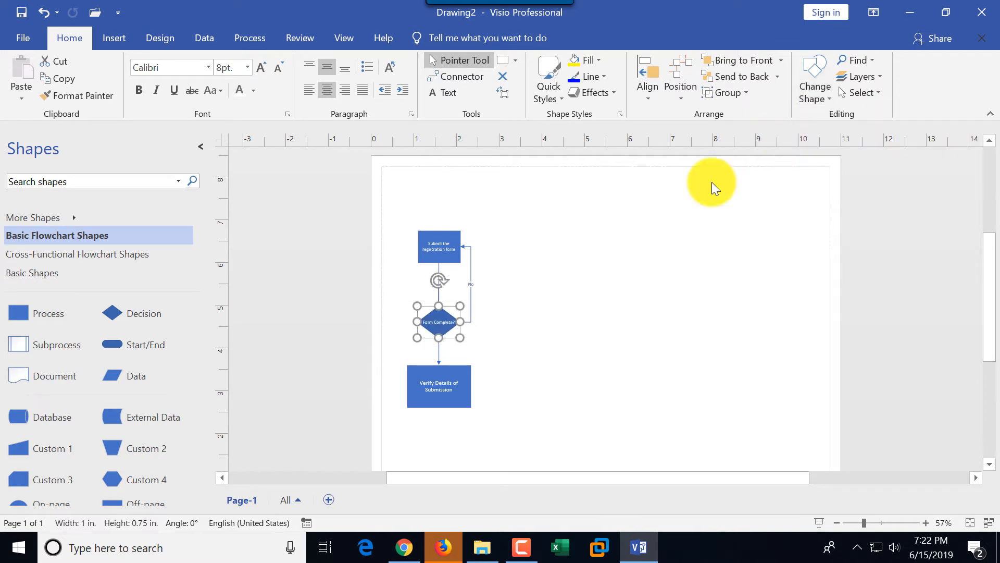
Step: Change the "Verify Details of Submission" rectangle to the Process flowchart shape
click(458, 397)
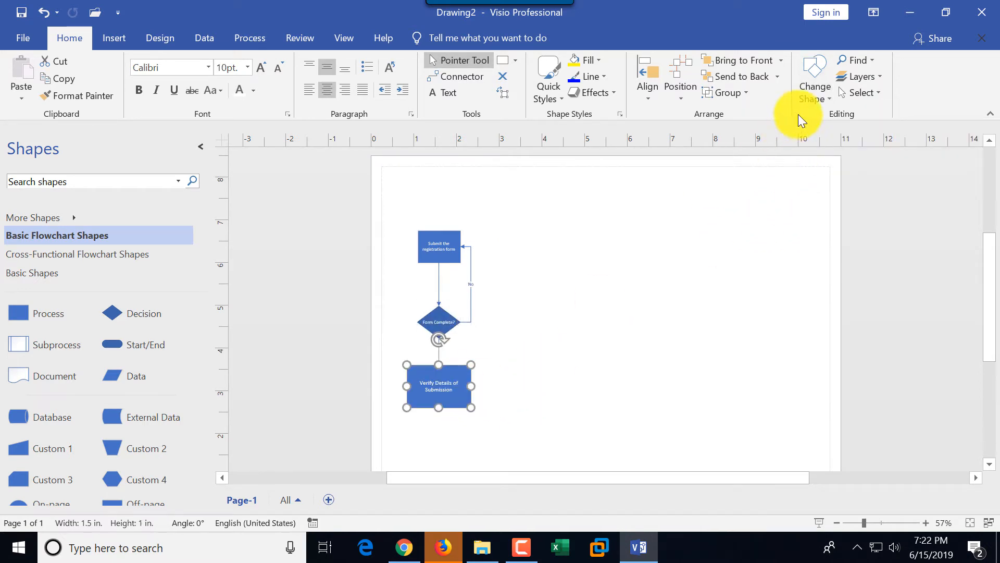
click(817, 104)
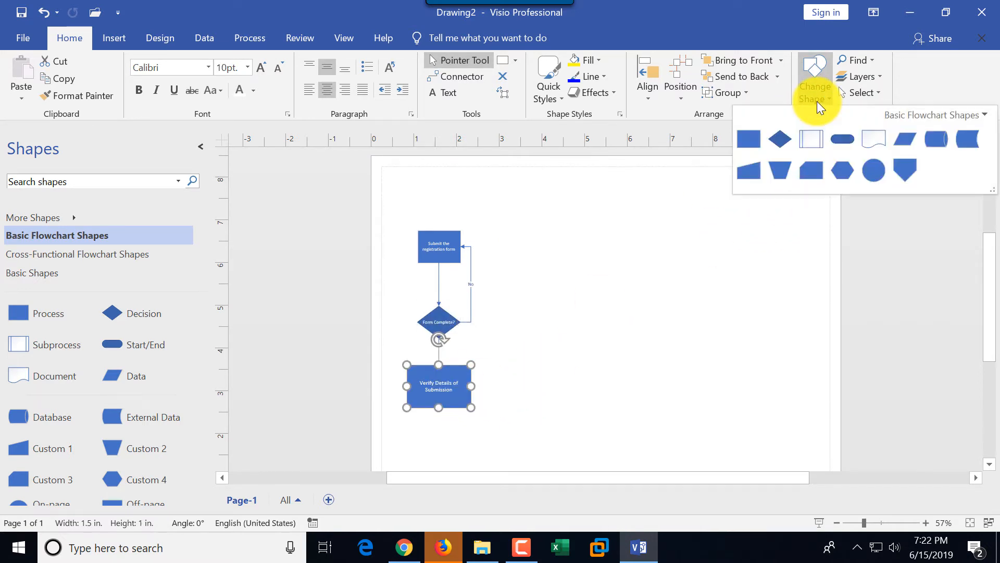
click(750, 139)
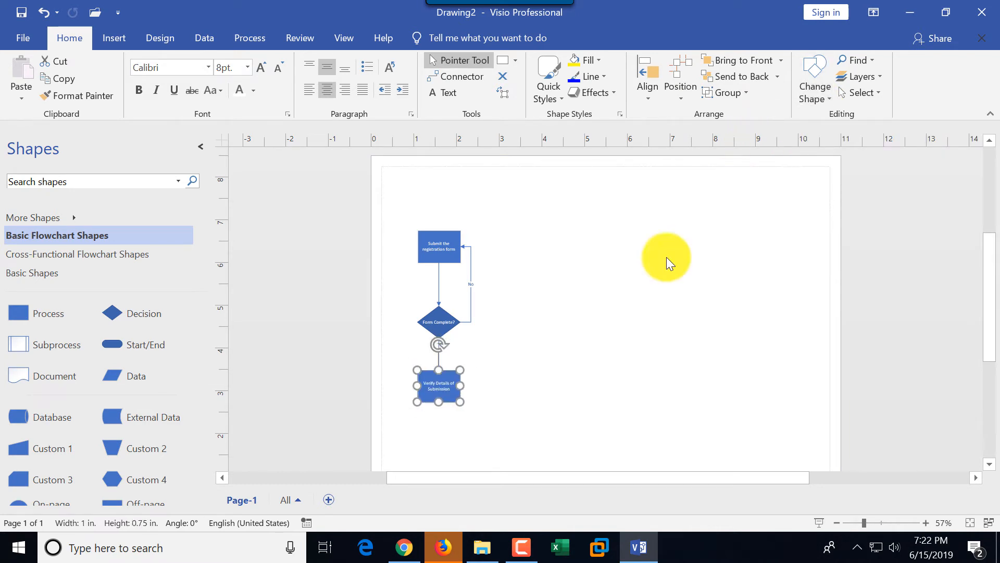
Step: Try changing the "Form Complete?" decision to a Process shape, and undo that change
click(432, 319)
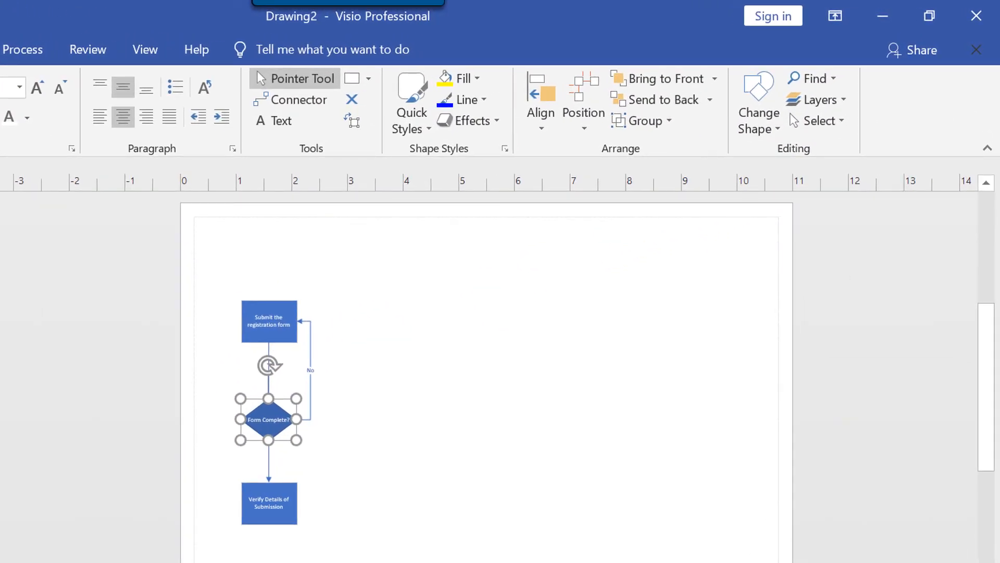
scroll(554, 349, up, 1)
scroll(488, 403, up, 1)
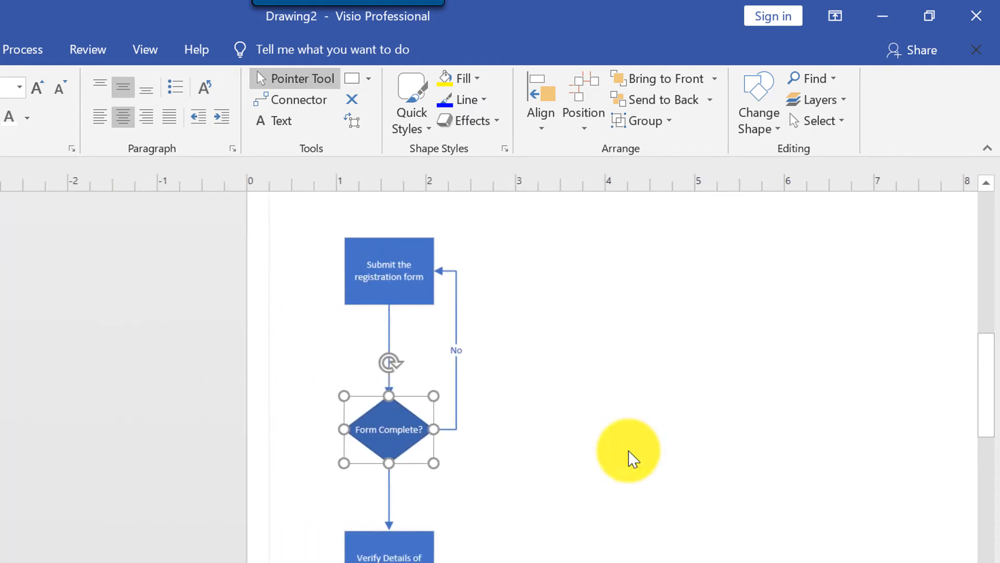
click(777, 133)
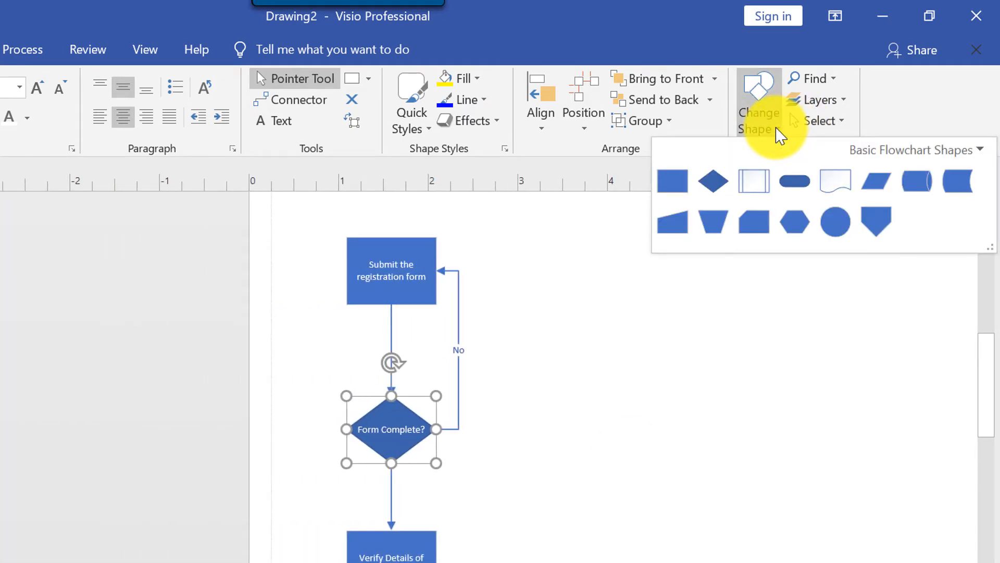
click(672, 181)
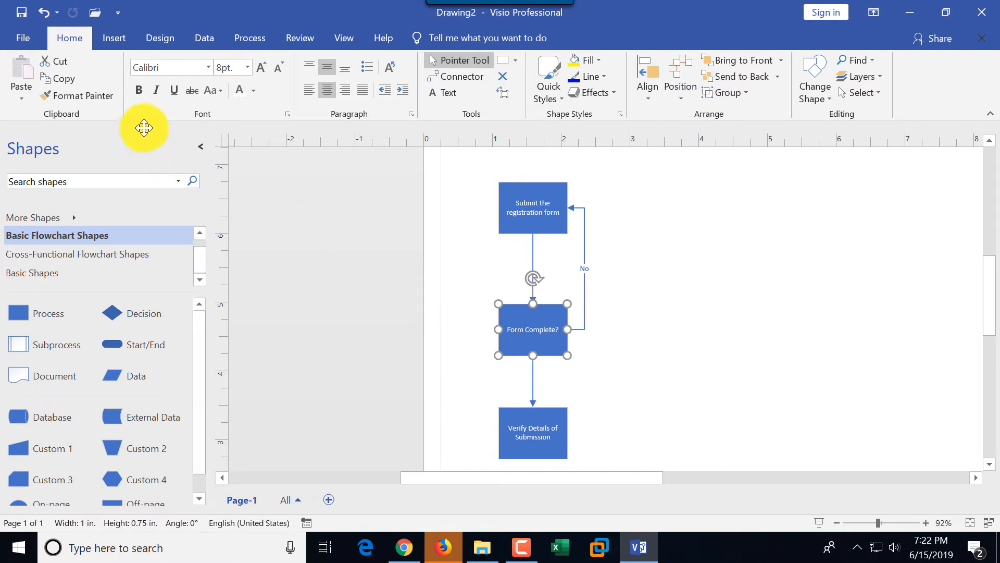
click(43, 14)
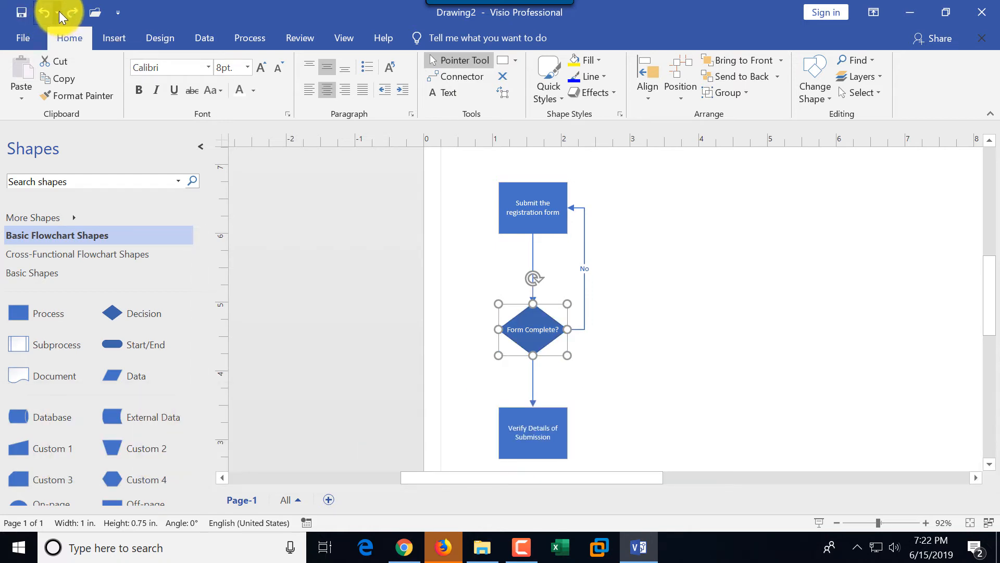
Step: Undo several recent actions at once, and redo them until "Form Complete?" is back as a Decision shape
click(57, 12)
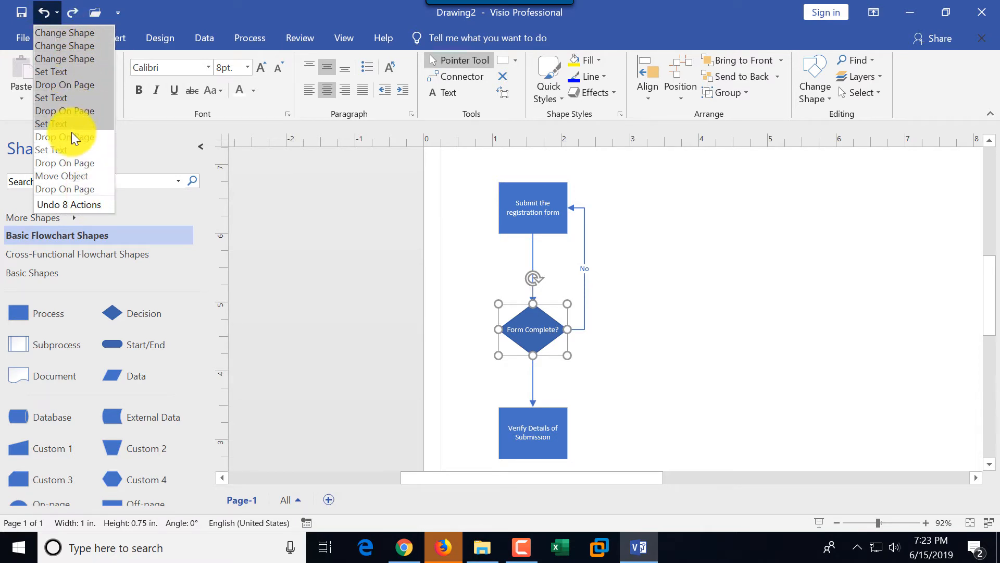
click(80, 81)
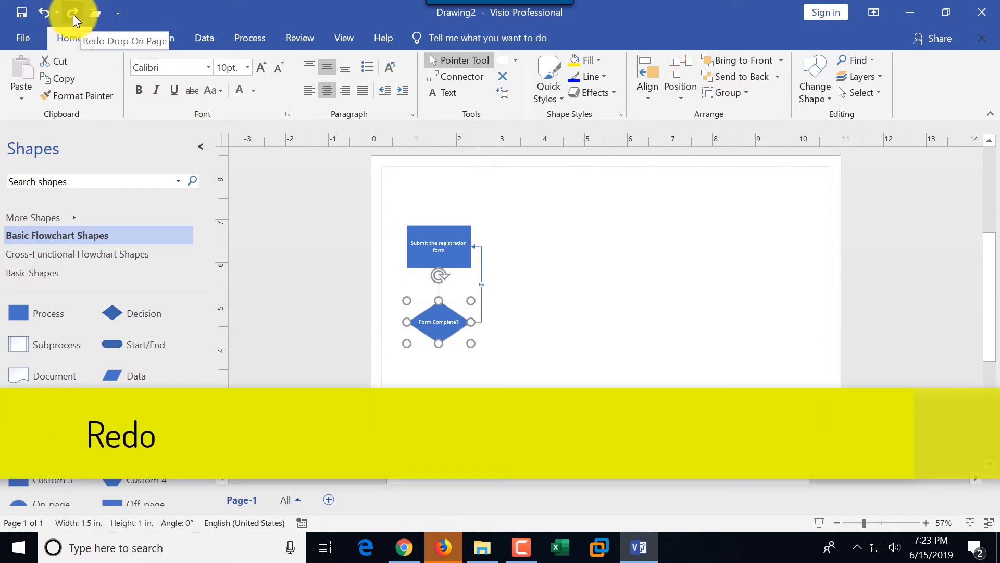
click(73, 13)
click(73, 13)
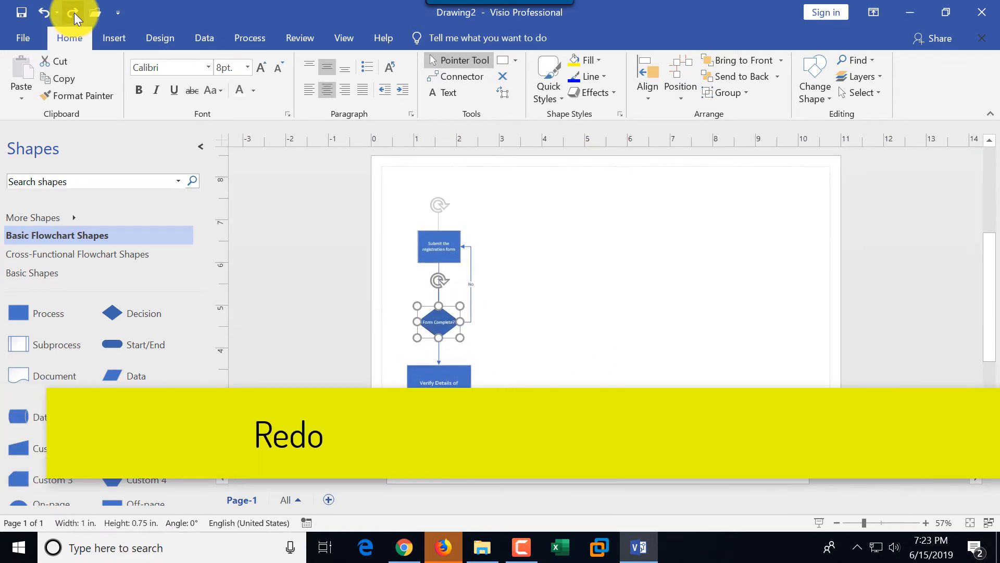
click(73, 13)
click(73, 13)
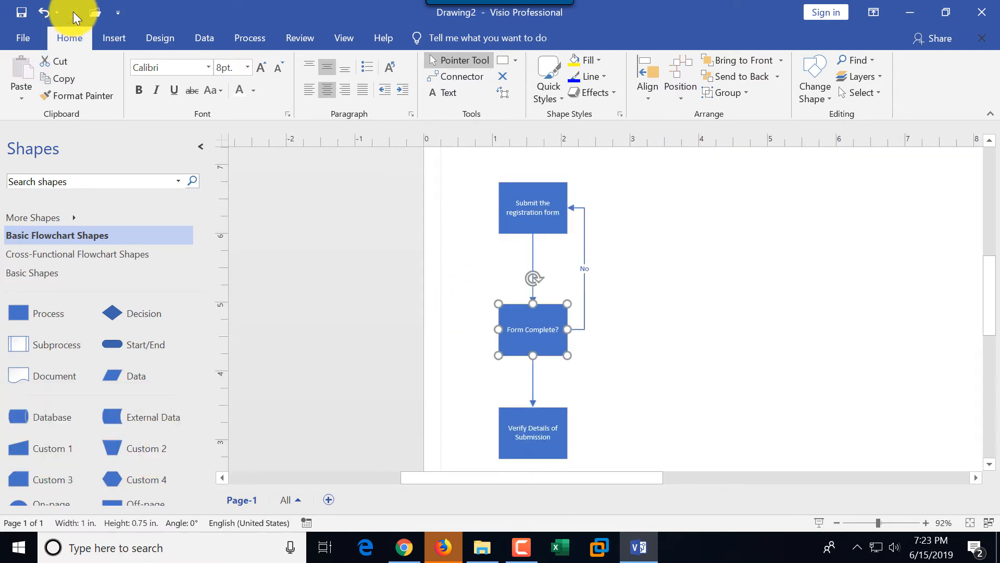
click(45, 13)
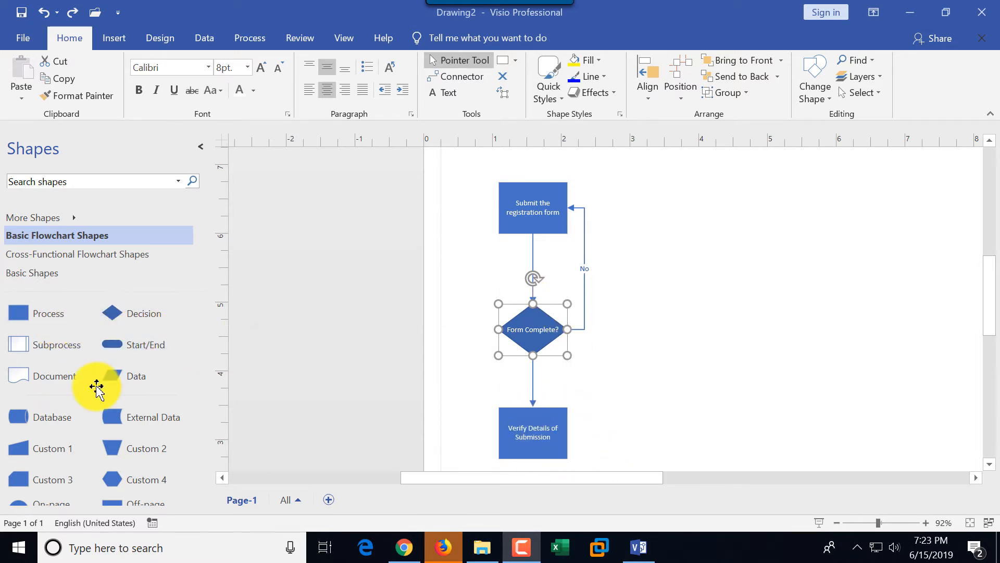
Step: Add a connected Decision shape to the right of "Verify Details of Submission" and label it "Accept Submission?"
scroll(97, 393, down, 1)
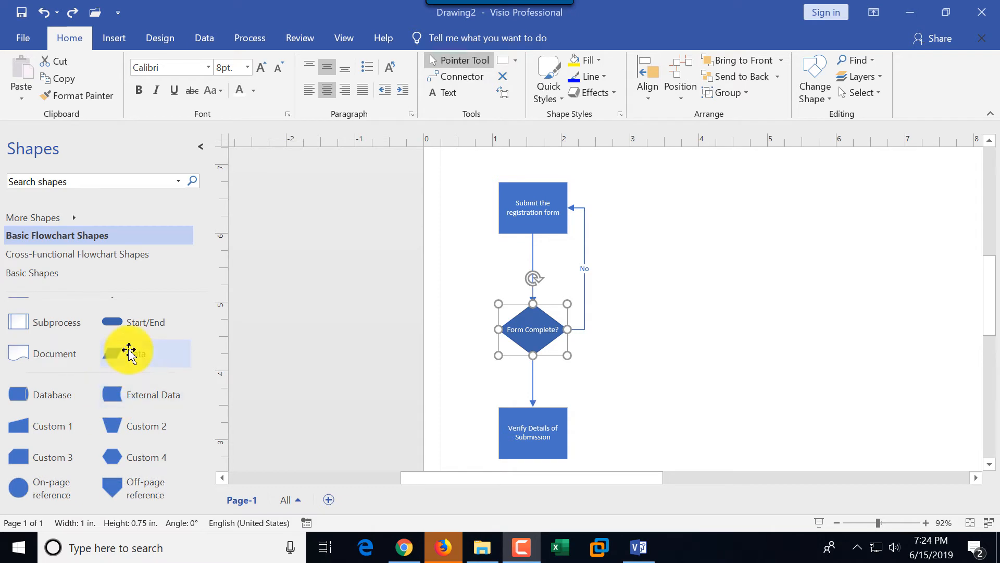
scroll(129, 354, up, 1)
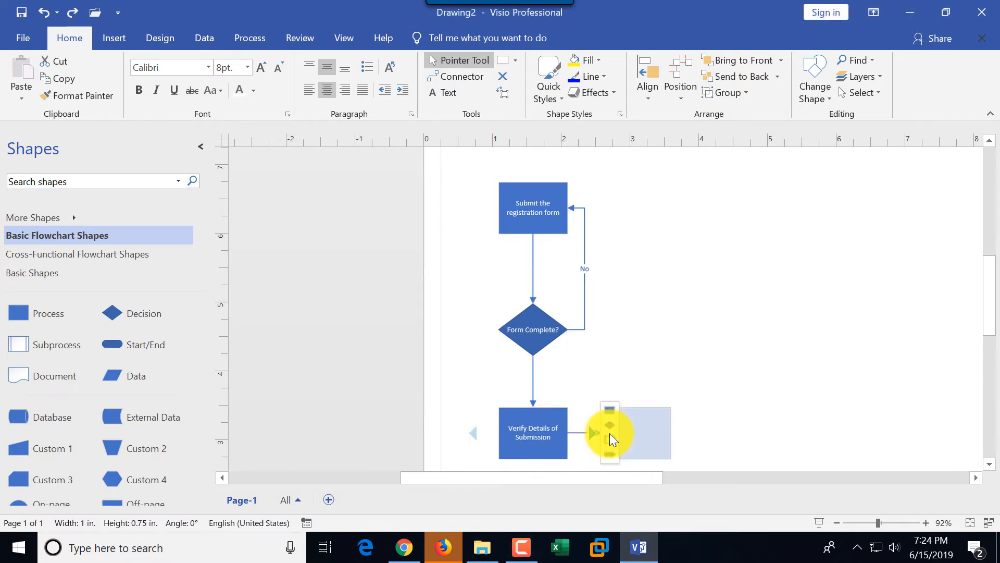
click(610, 425)
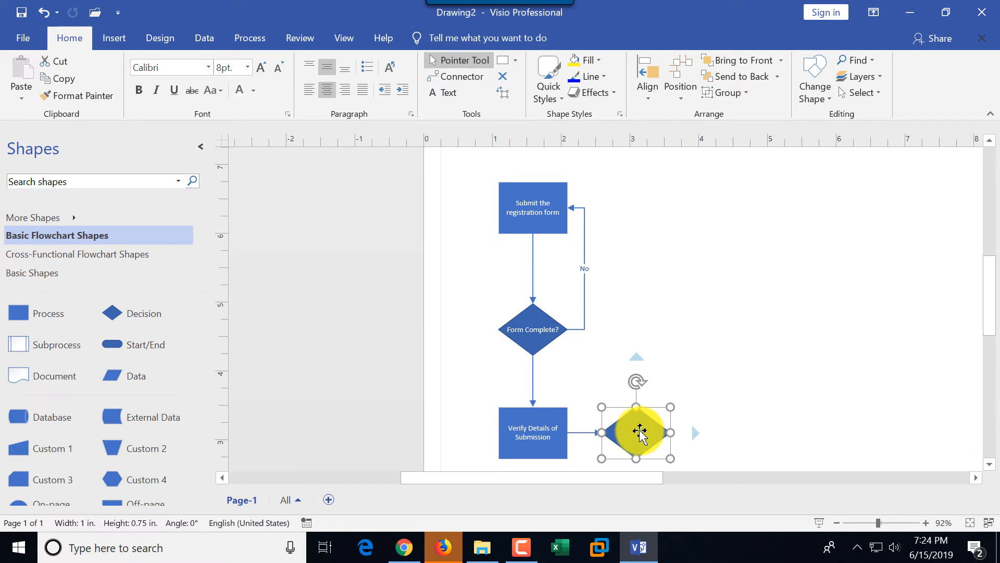
text(Accept )
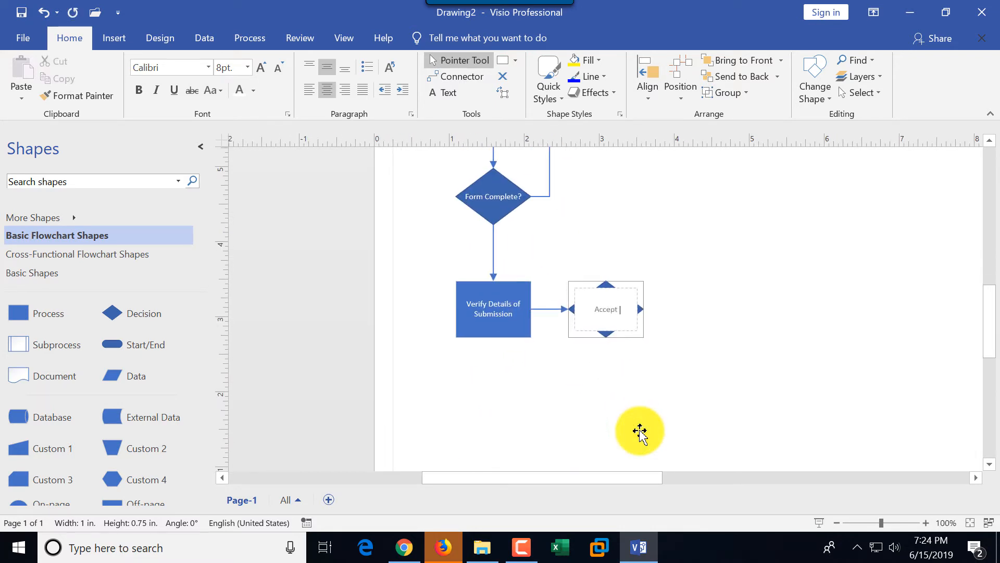
text(Submission?)
click(655, 327)
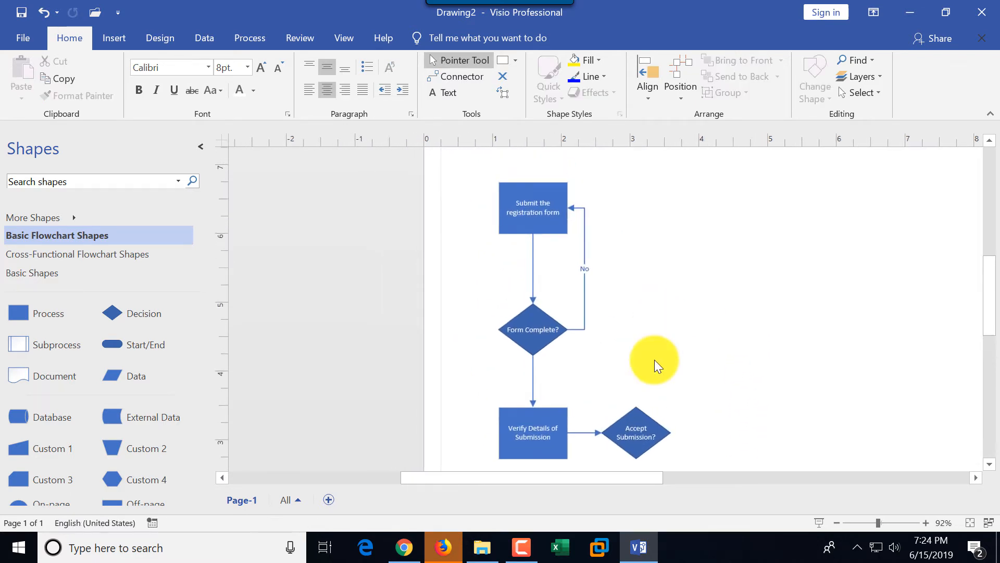
Step: Add a connected Process shape to the right of the "Accept Submission?" decision and label it "Write Acceptance Letter"
mouse_move(693, 432)
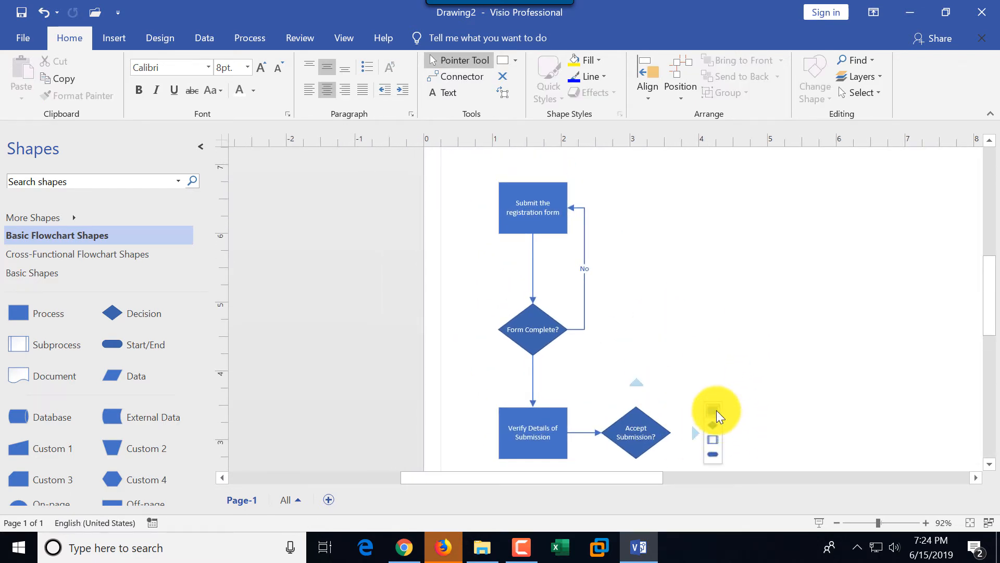
click(717, 411)
text(Write)
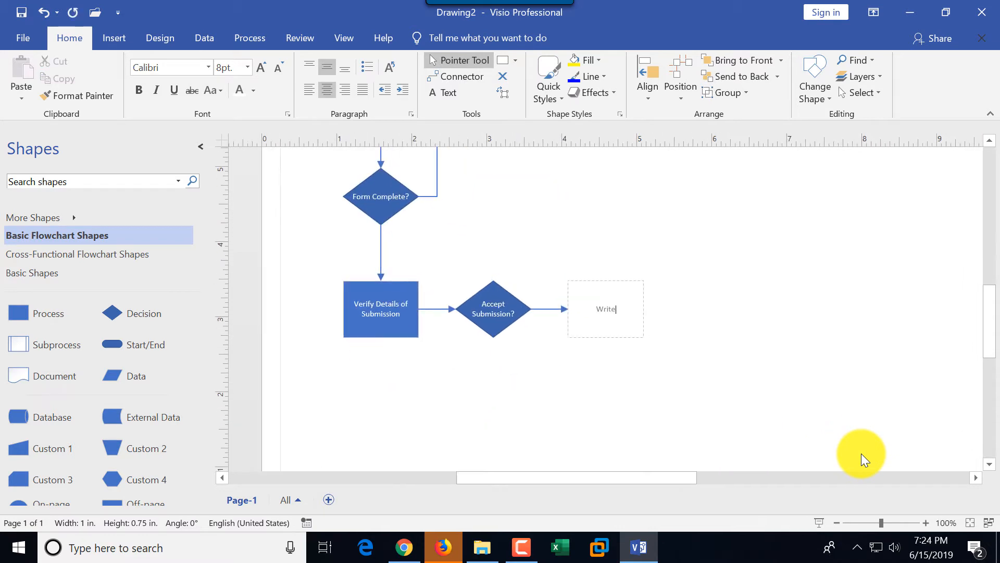
text( Acceptance Letter)
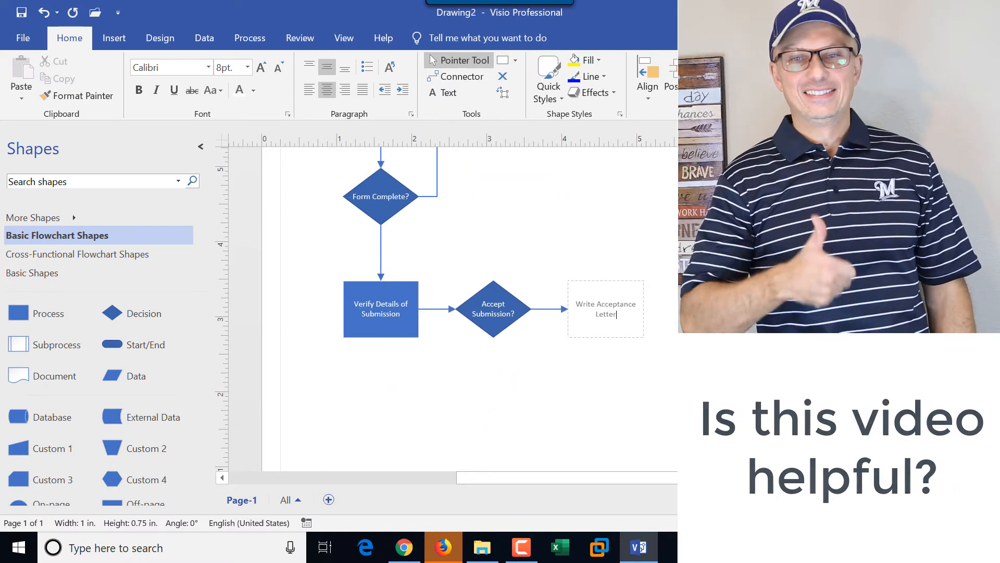
click(673, 394)
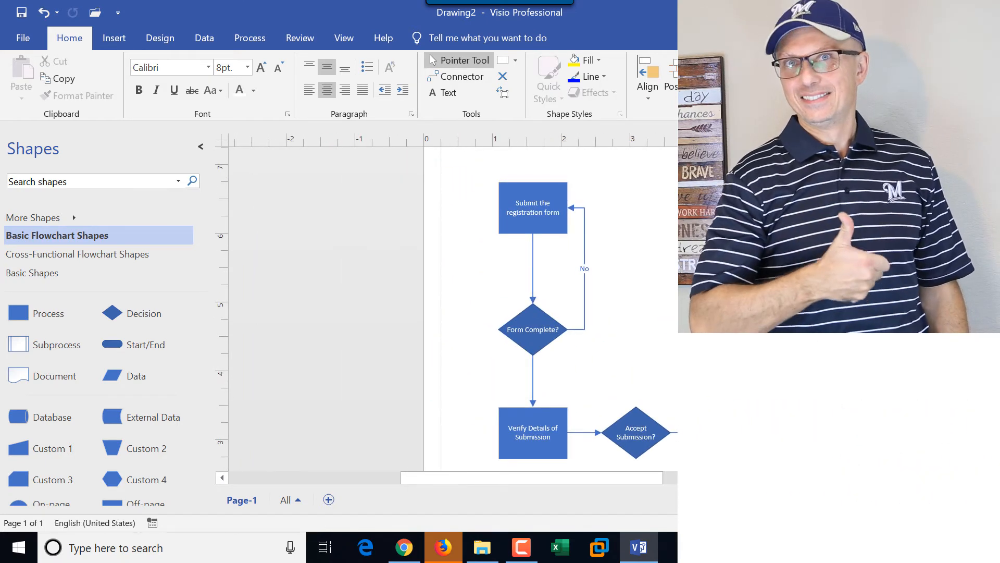
Step: Add a connected shape above "Write Acceptance Letter", level with "Submit the registration form", and label it "Acceptance Letter"
click(739, 432)
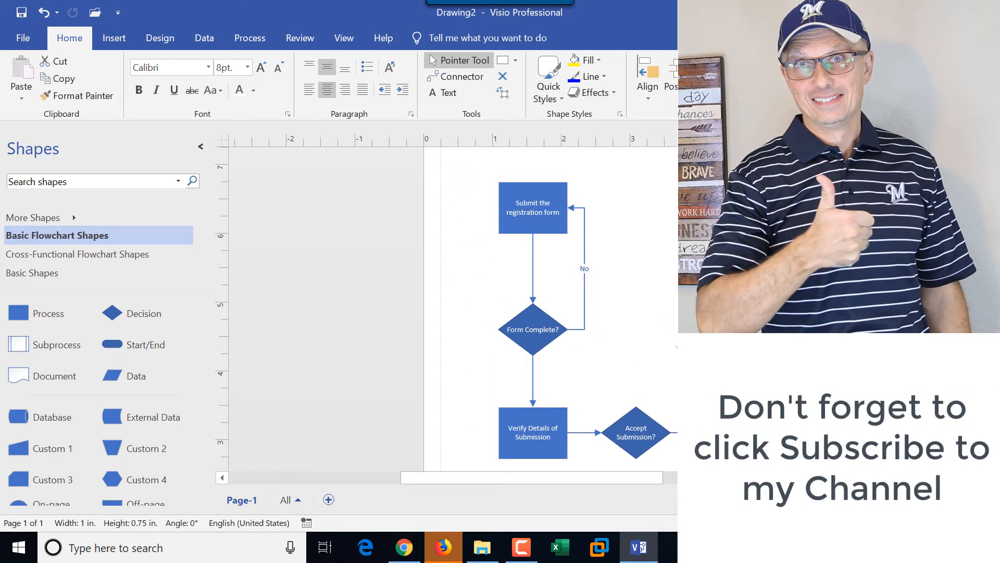
drag(739, 432, 739, 208)
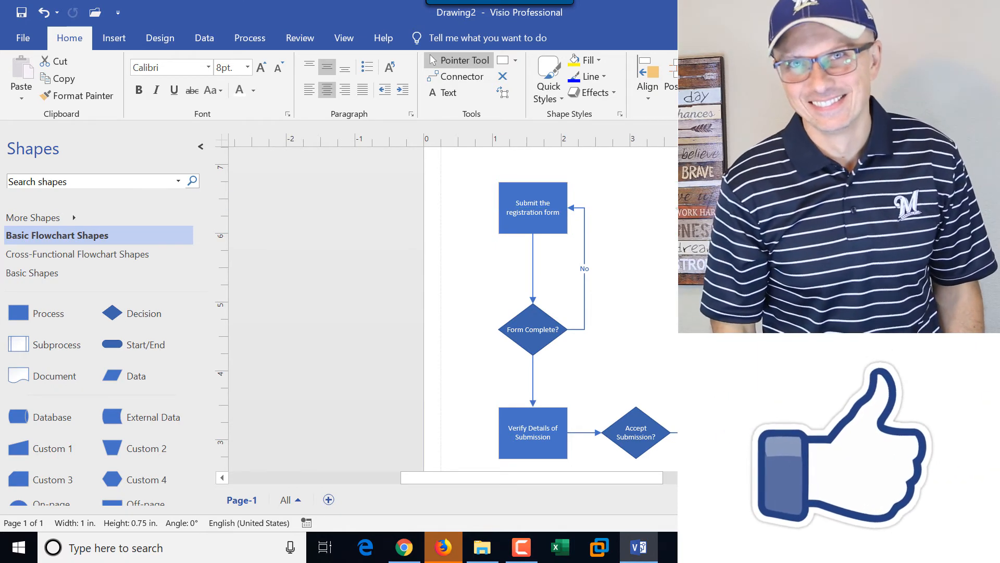
double_click(739, 207)
text(Accep)
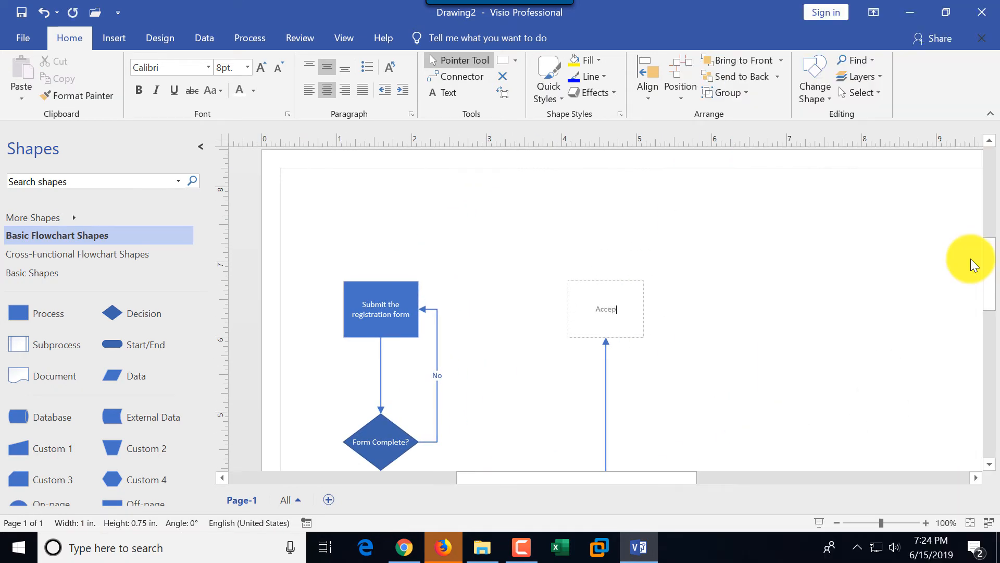
text(tance Letter)
click(751, 289)
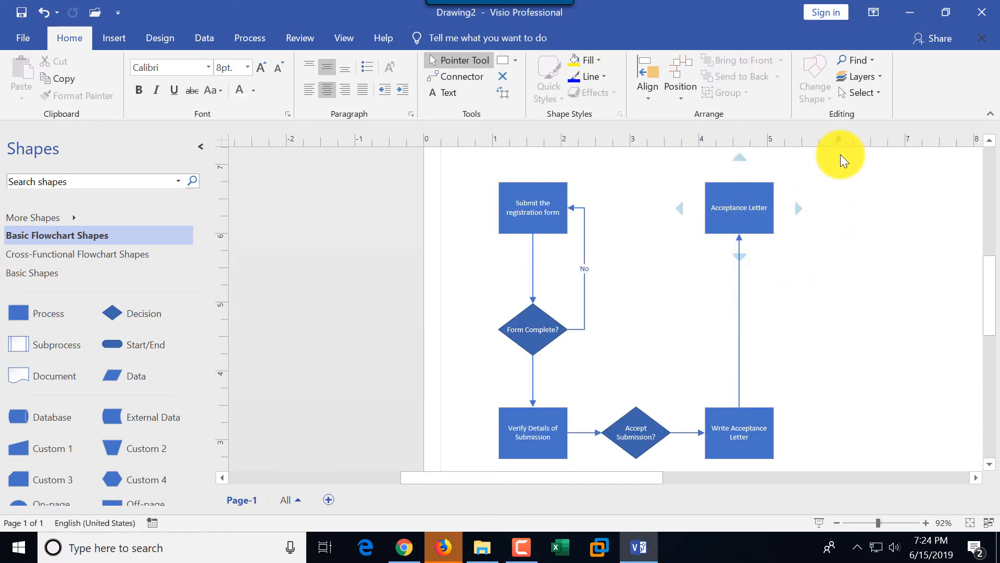
Step: Change the "Acceptance Letter" rectangle to the Document flowchart shape
click(736, 203)
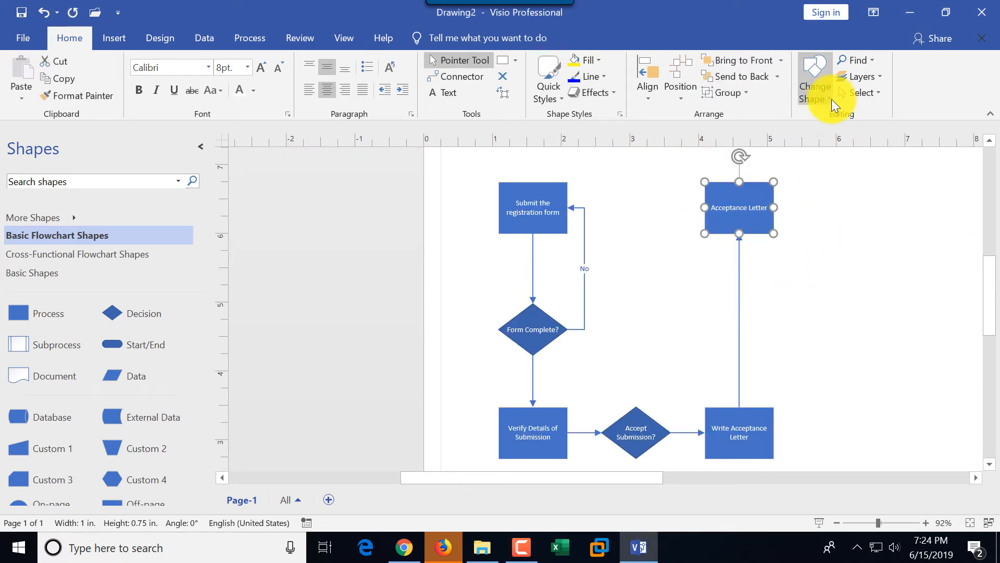
click(831, 99)
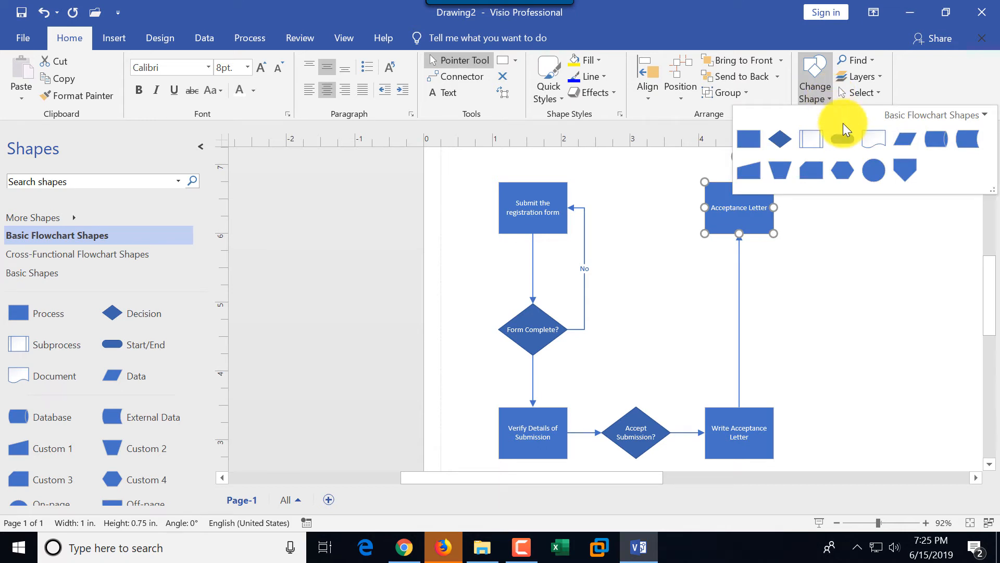
click(873, 140)
click(827, 266)
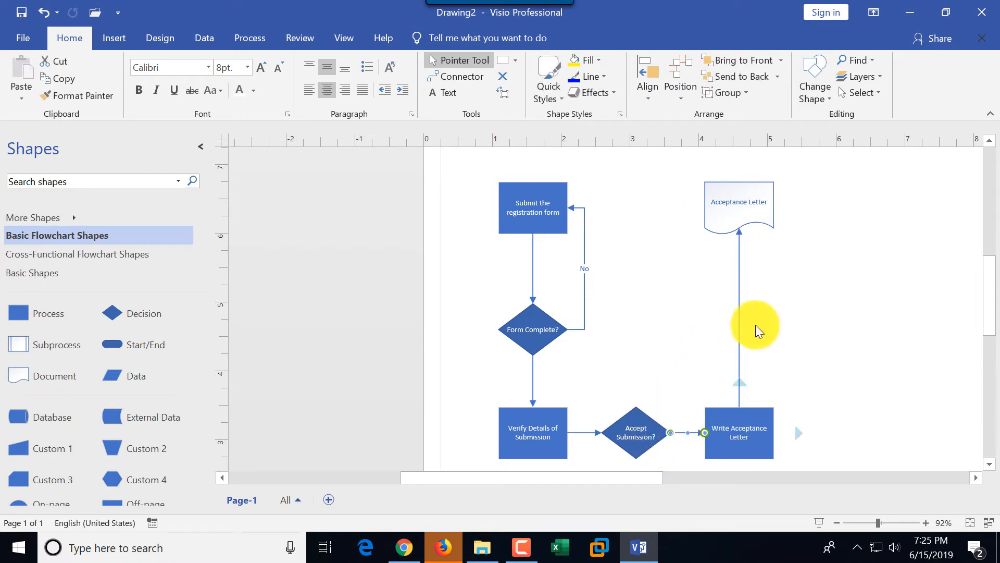
Step: Label the connector from "Accept Submission?" to "Write Acceptance Letter" with "Yes"
key(ctrl+z)
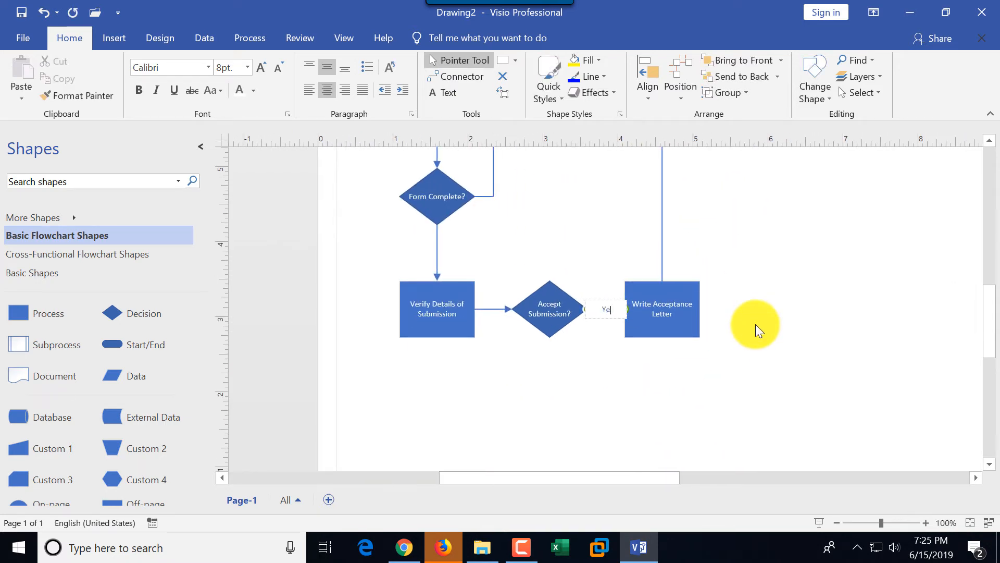
key(ctrl+y)
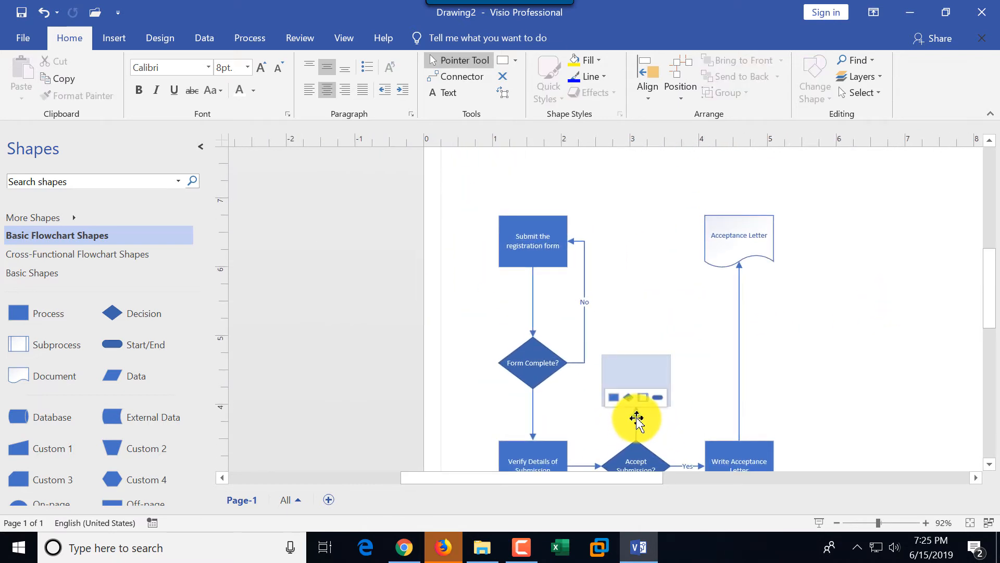
Step: Add a connected Process shape above "Accept Submission?", raise it slightly, and label it "Notify Student on the Rejection"
click(614, 397)
drag(641, 382, 640, 338)
double_click(641, 339)
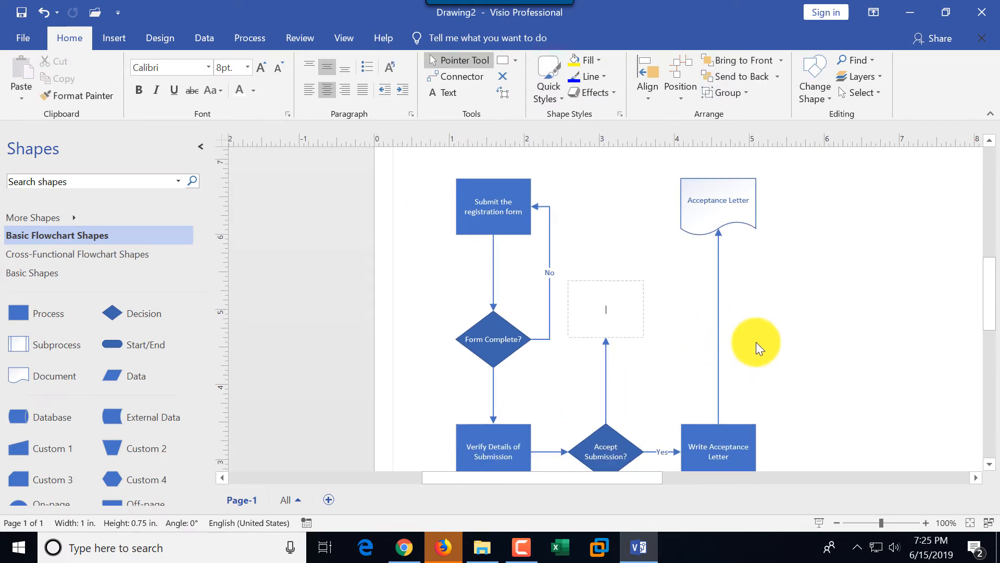
text(Notify Student on the Rejection)
click(756, 342)
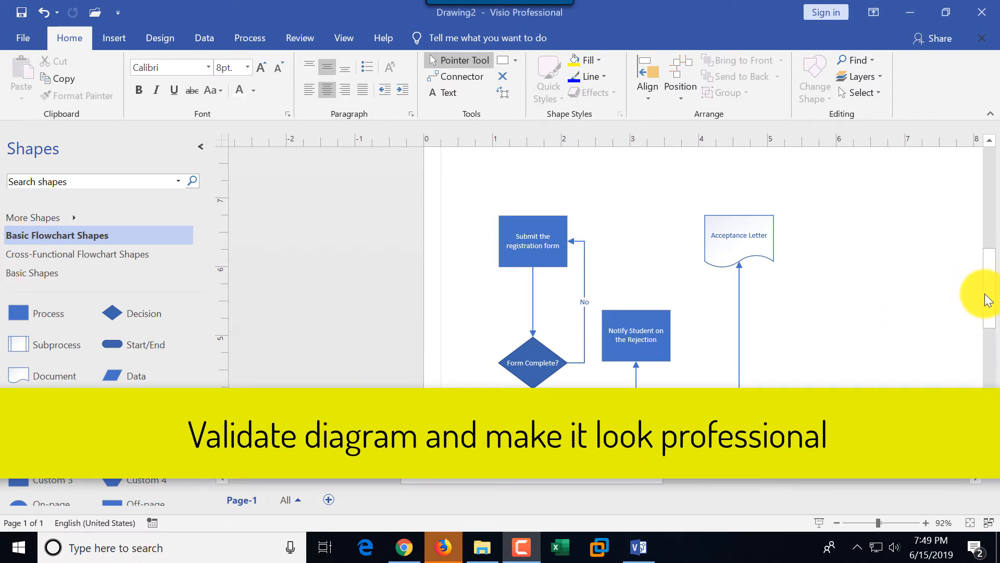
Step: Label the connector from "Form Complete?" to "Verify Details of Submission" "Yes" and the one from "Accept Submission?" to "Notify Student on the Rejection" "No"
drag(988, 310, 989, 311)
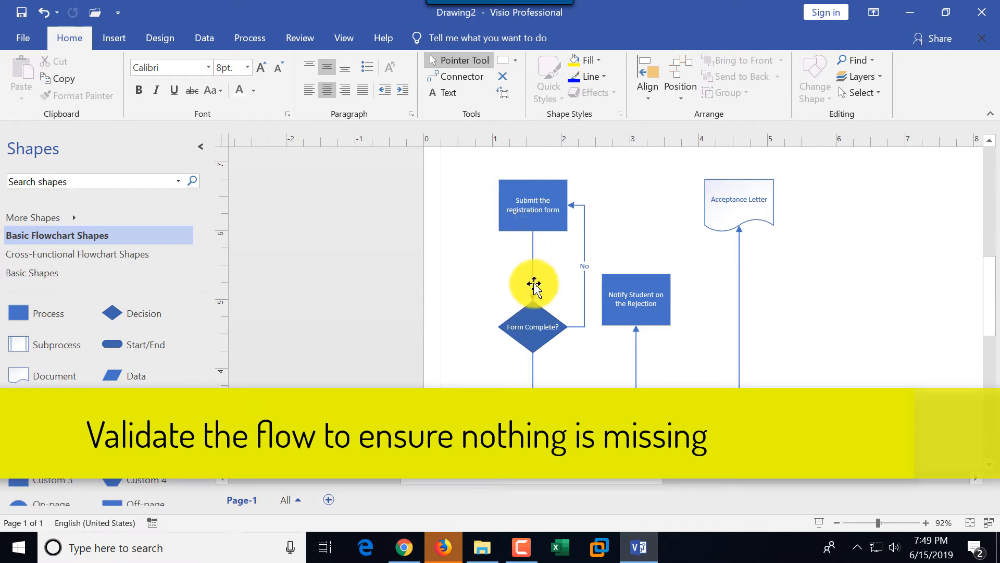
double_click(533, 378)
text(YE)
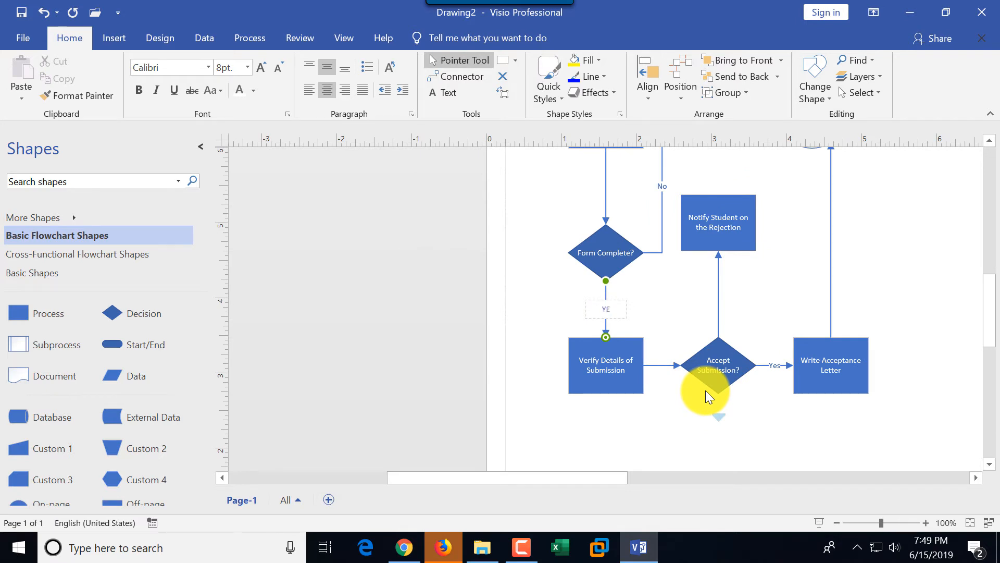
key(BackSpace)
text(es)
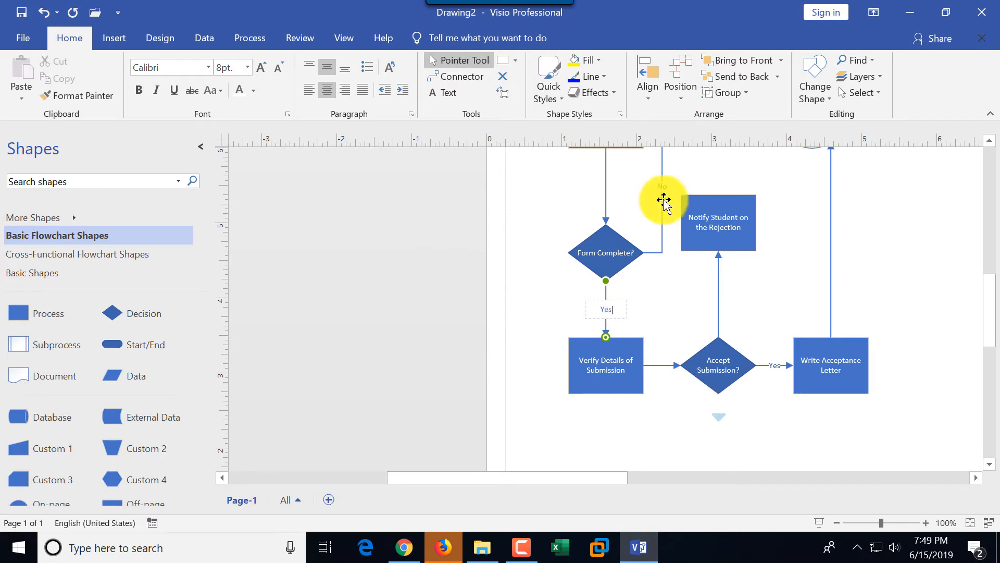
double_click(717, 296)
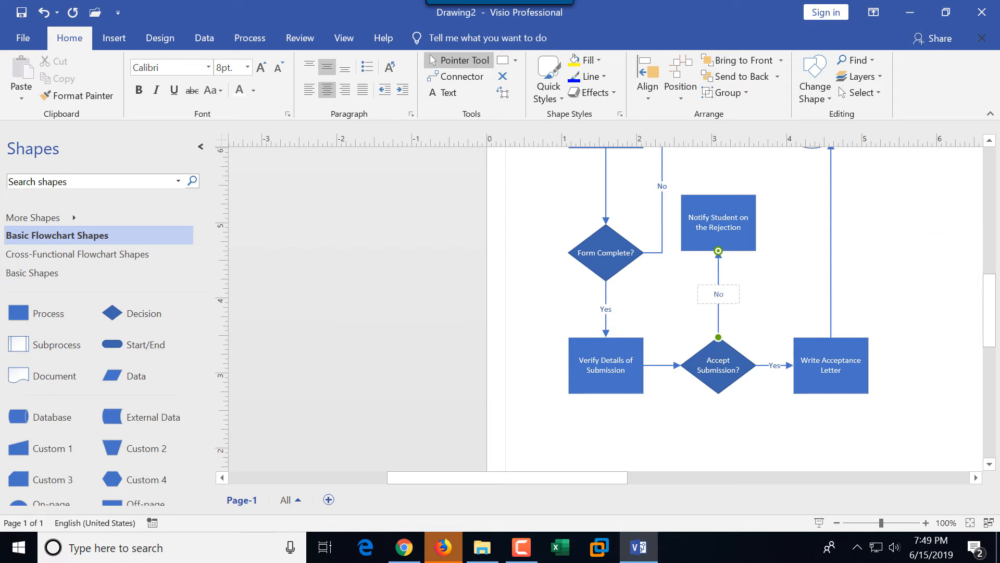
click(783, 270)
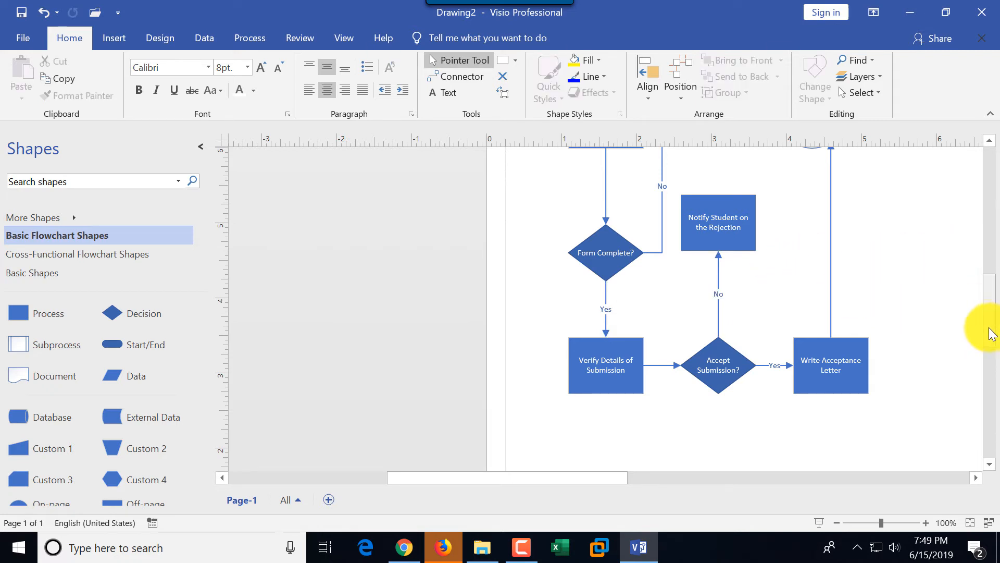
Step: Select the whole flowchart and increase the font size of all its text to 10 pt
mouse_move(989, 331)
mouse_down()
mouse_move(989, 312)
mouse_move(990, 323)
mouse_up()
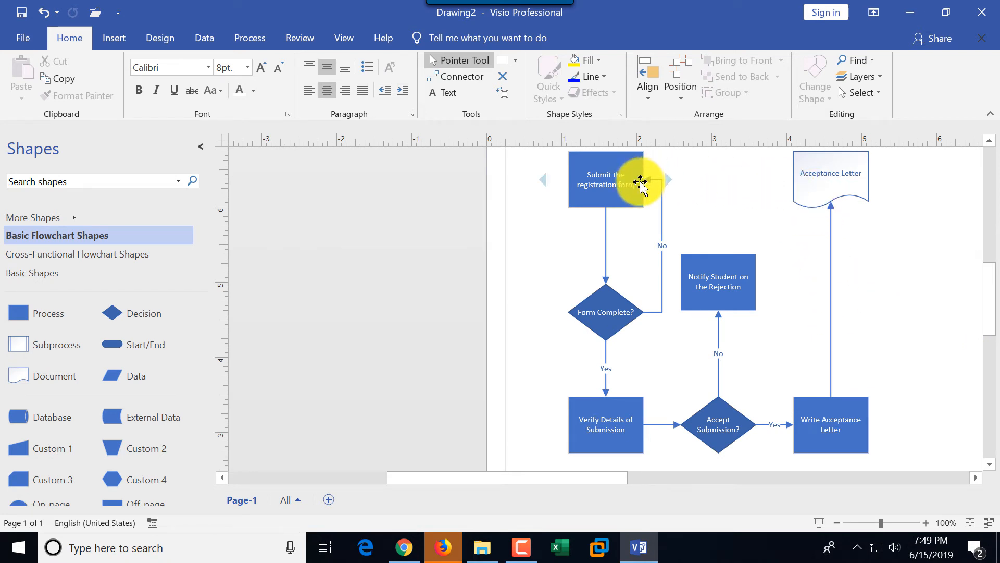
mouse_move(543, 180)
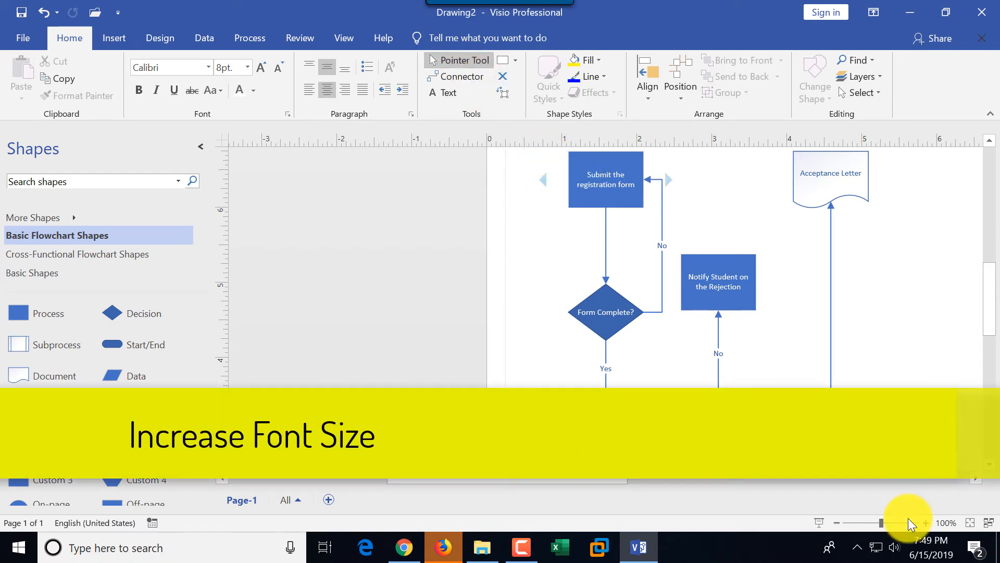
click(836, 523)
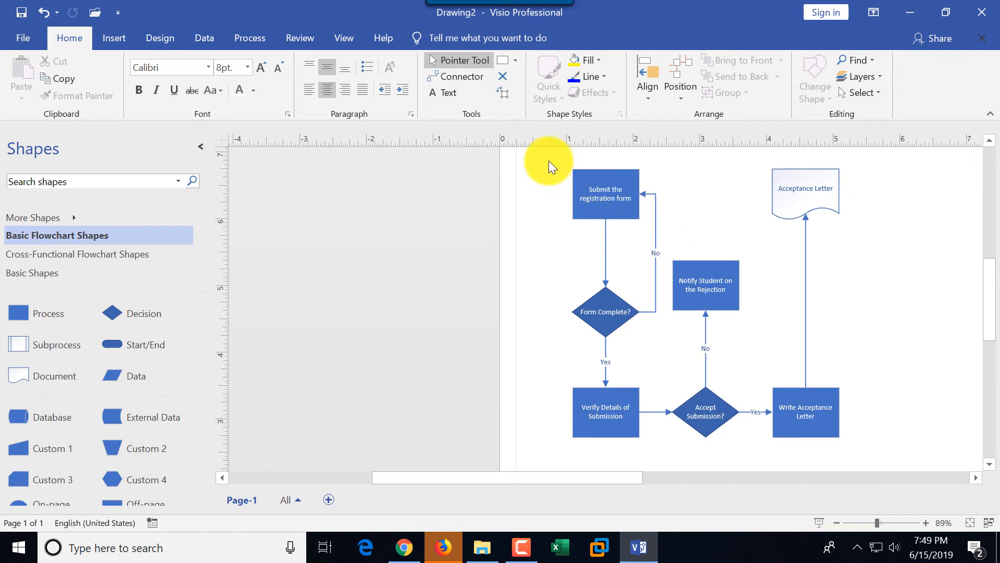
drag(549, 159, 867, 440)
drag(993, 331, 992, 319)
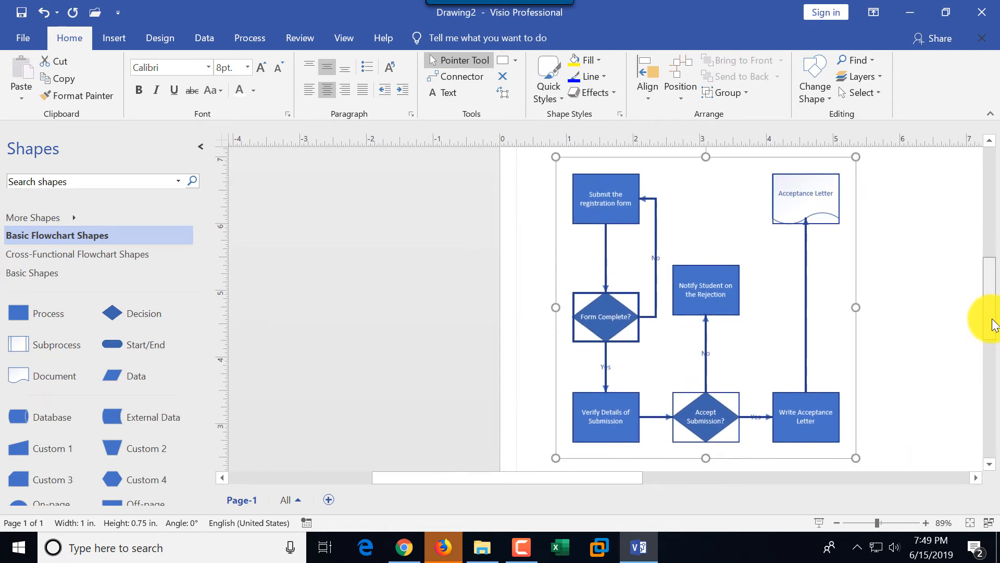
click(261, 68)
click(261, 68)
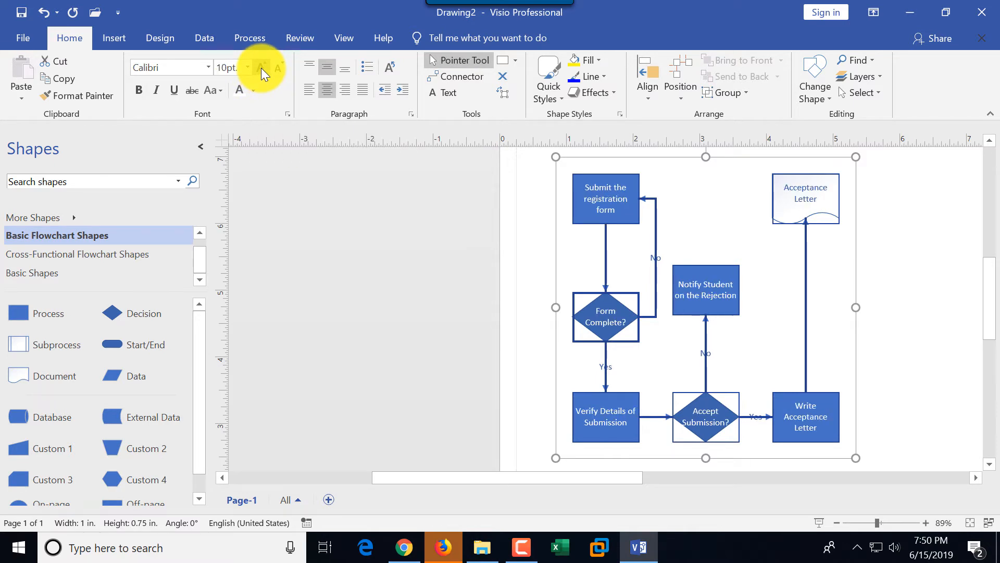
Step: Try the flowchart's text at 12 pt and set it back to 10 pt
click(261, 68)
click(261, 68)
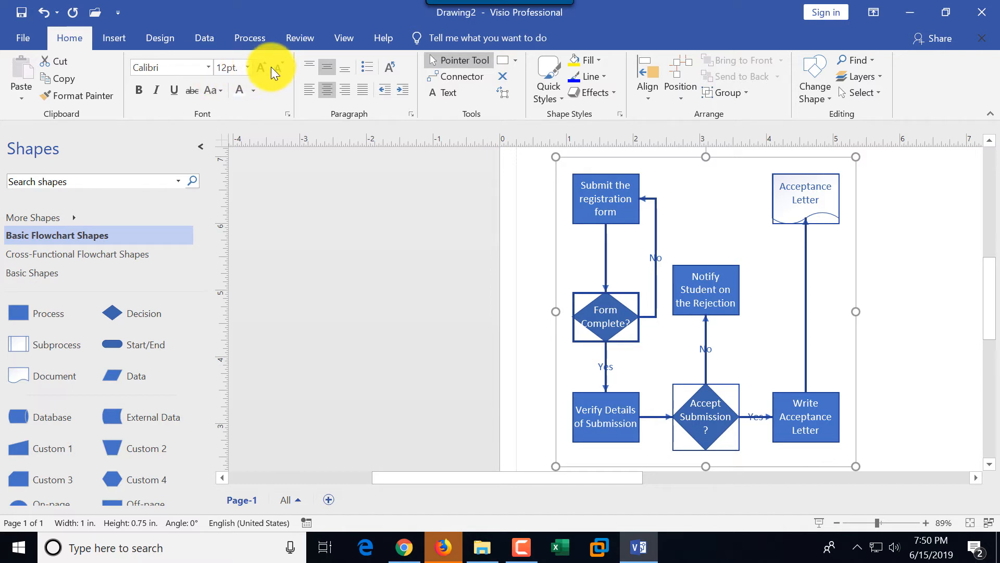
click(276, 68)
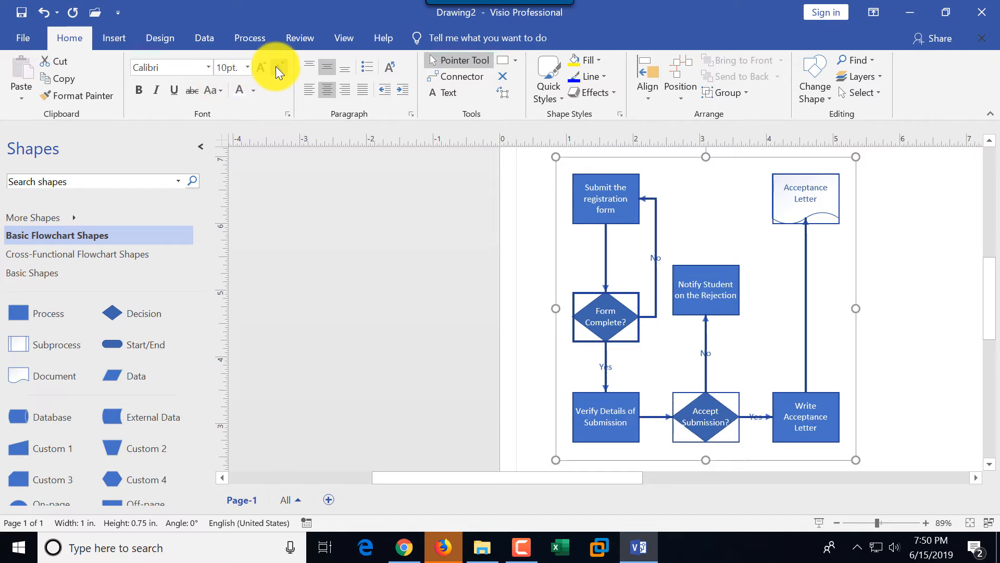
click(766, 348)
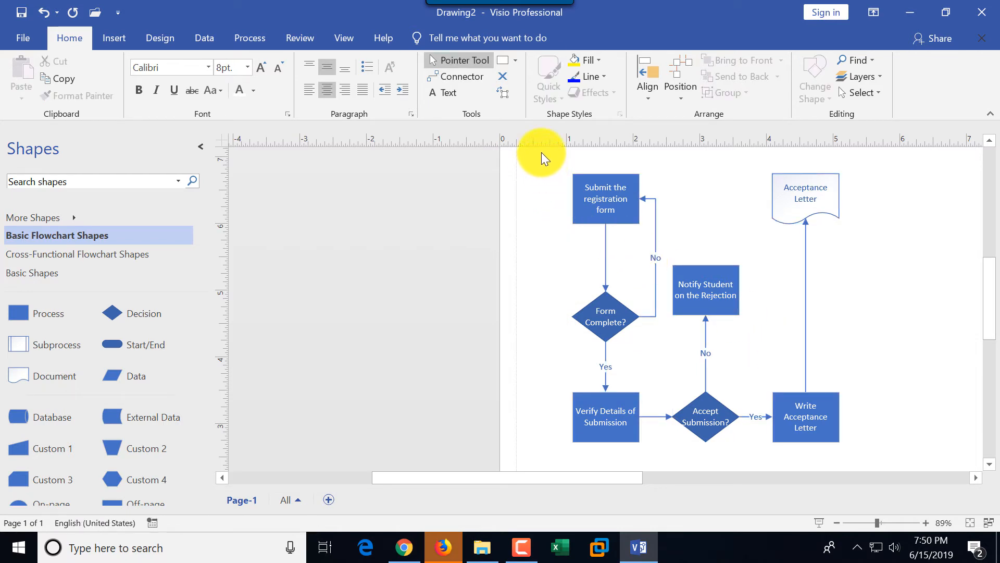
drag(540, 151, 919, 449)
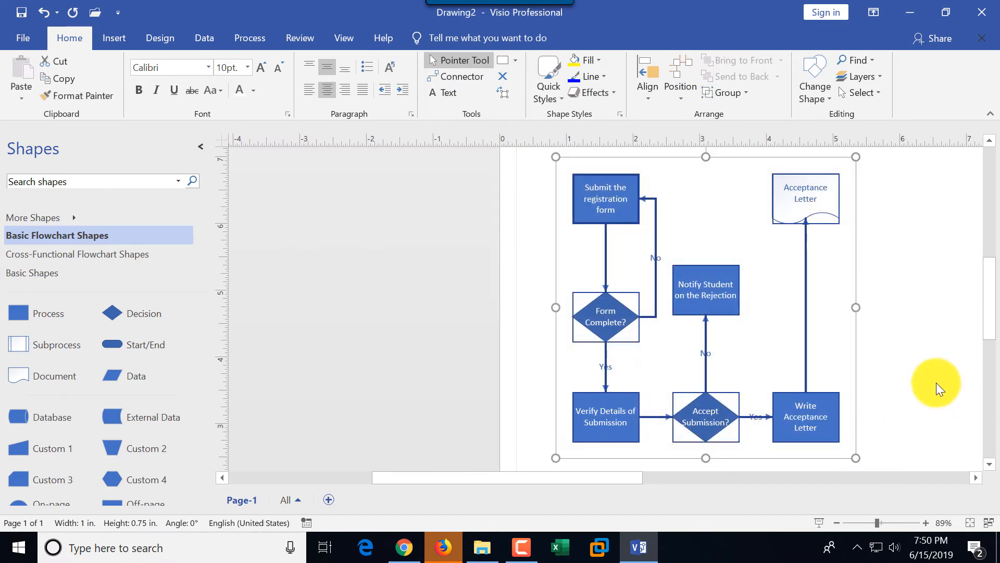
click(934, 382)
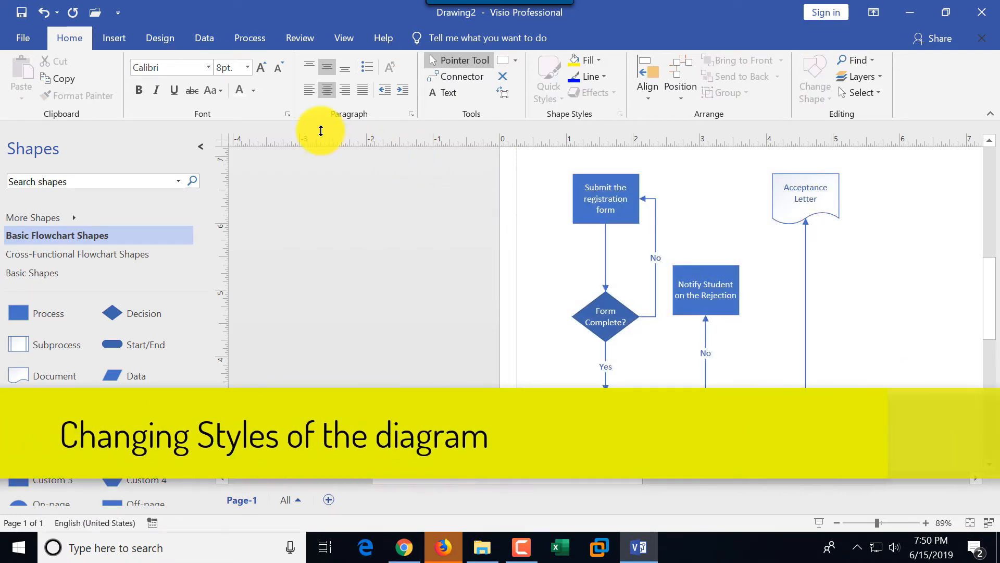
Step: Try the multicoloured, grey and blue professional themes on the flowchart, and preview the multicoloured theme's variants
click(170, 44)
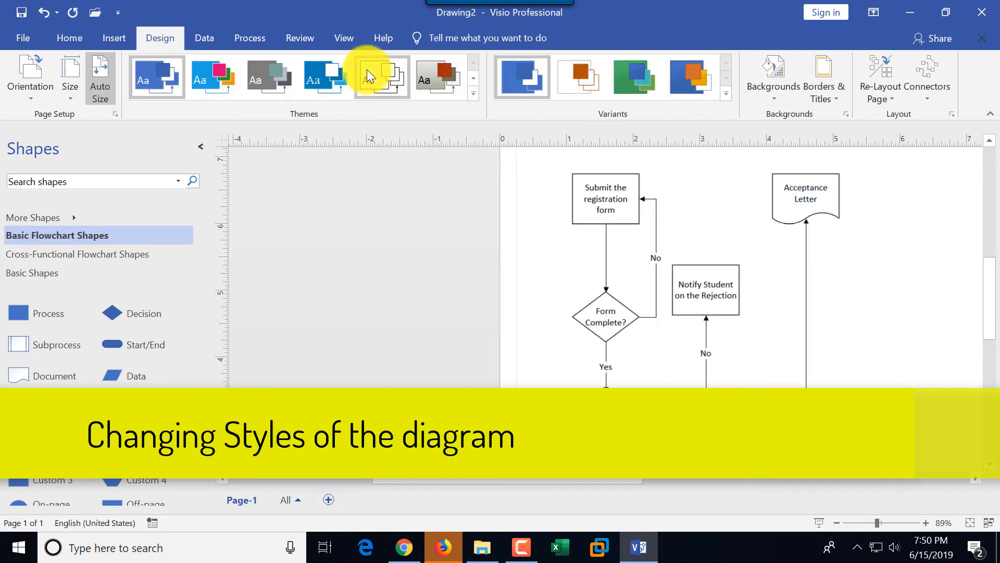
click(216, 80)
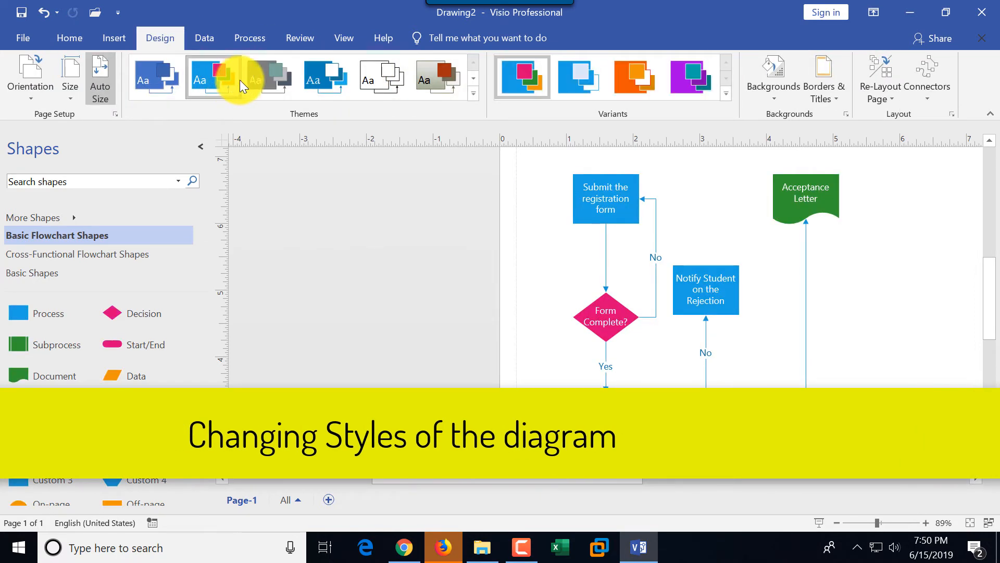
click(260, 80)
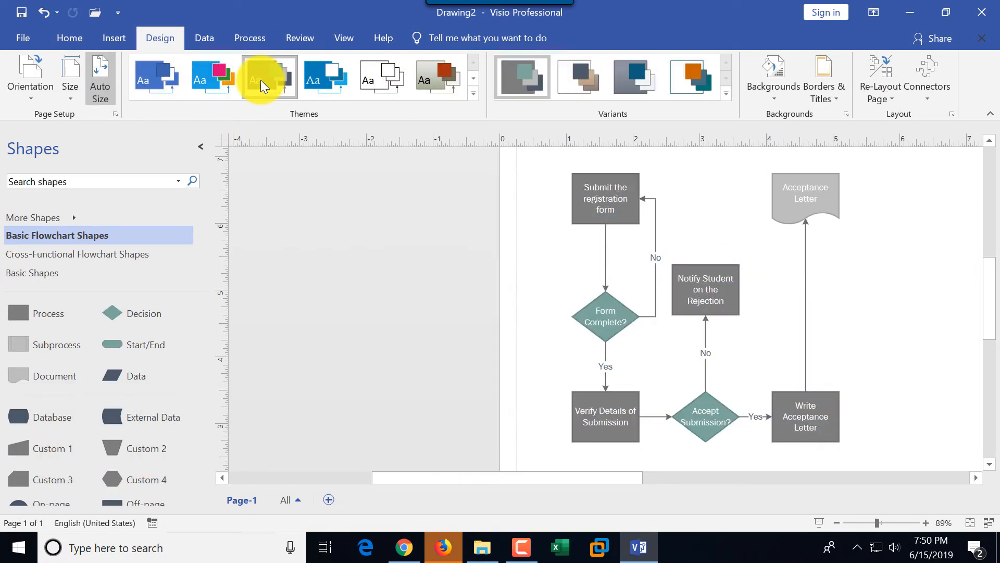
click(327, 78)
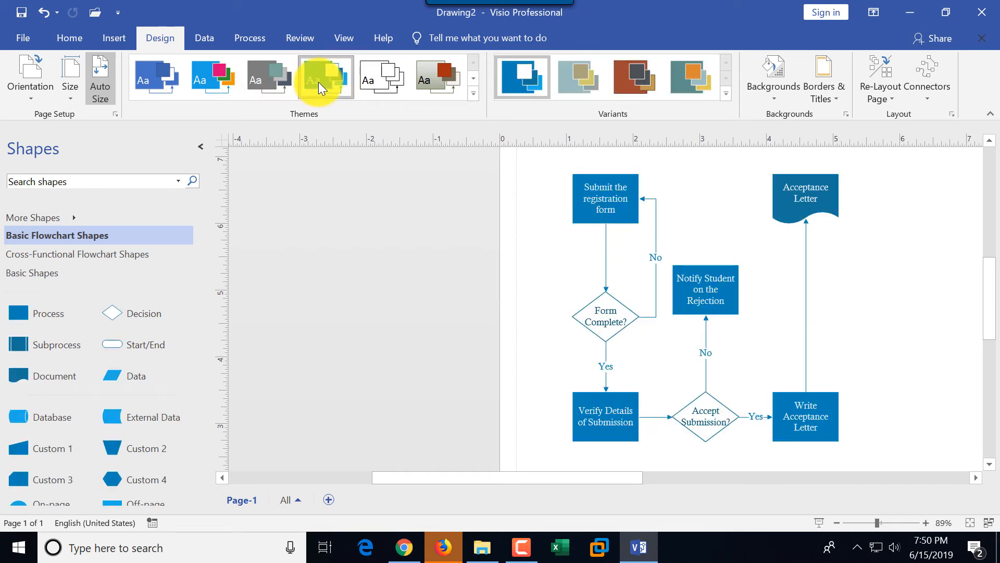
click(225, 83)
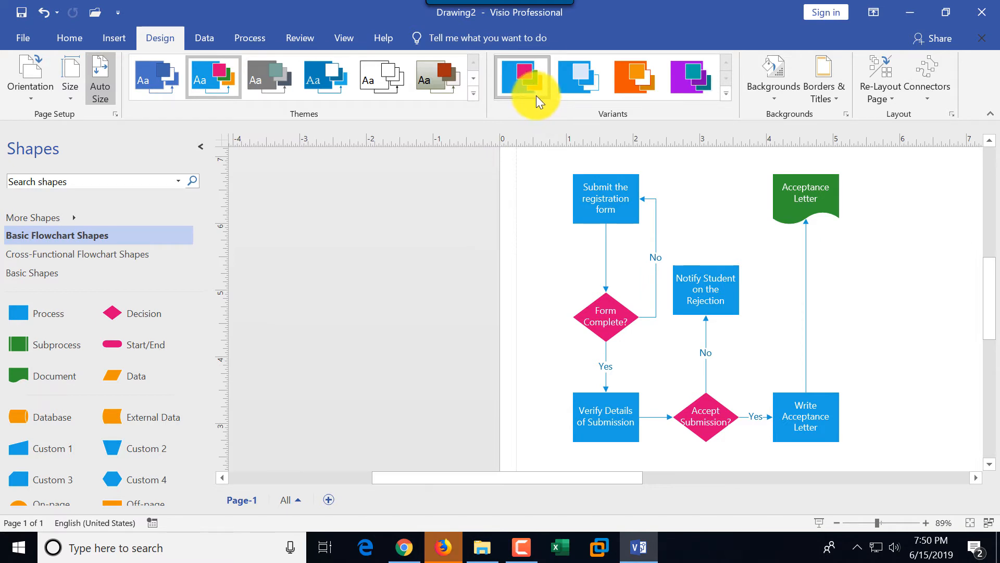
click(533, 82)
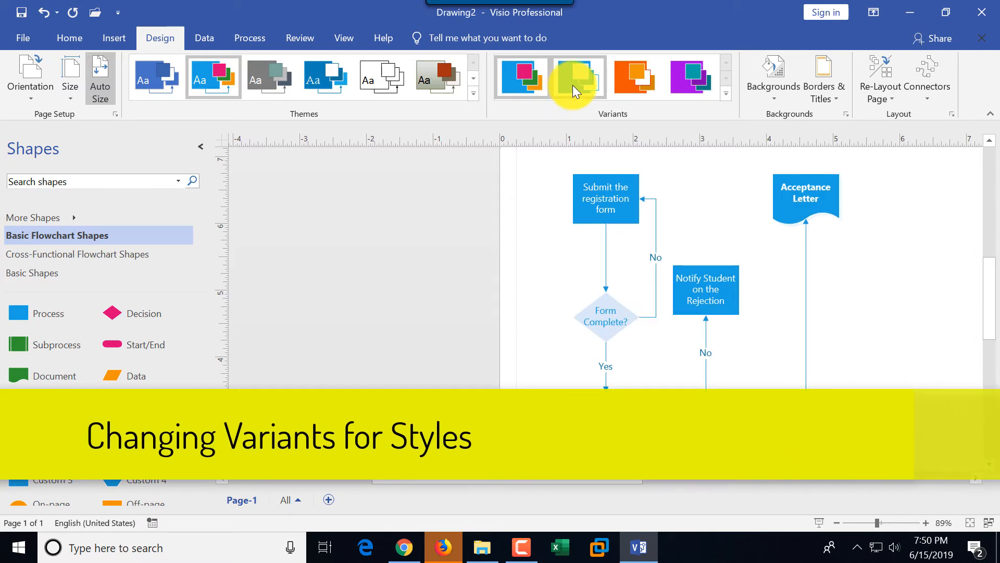
Step: Apply the professional theme with dark teal process shapes and red decision shapes to the flowchart
click(725, 94)
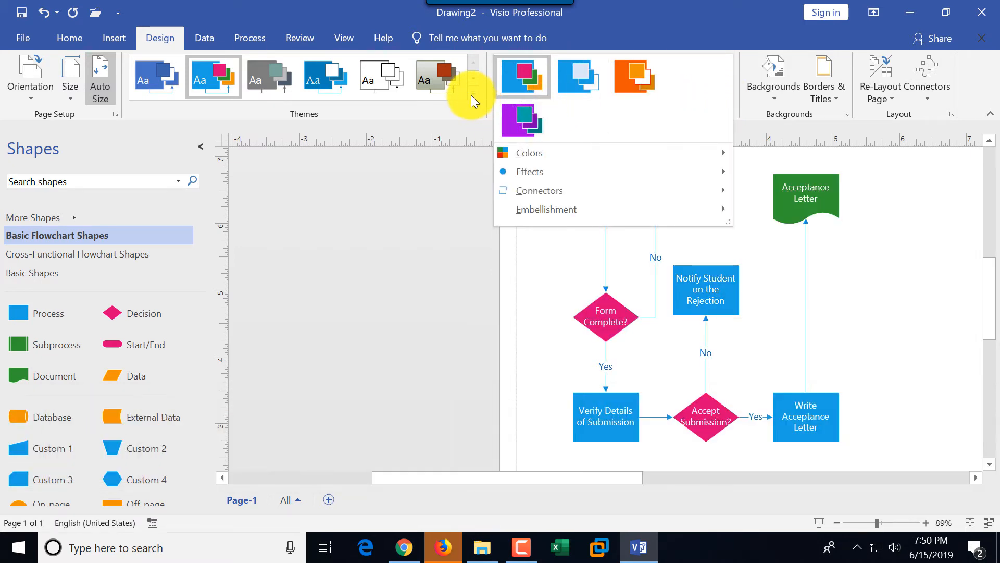
click(474, 95)
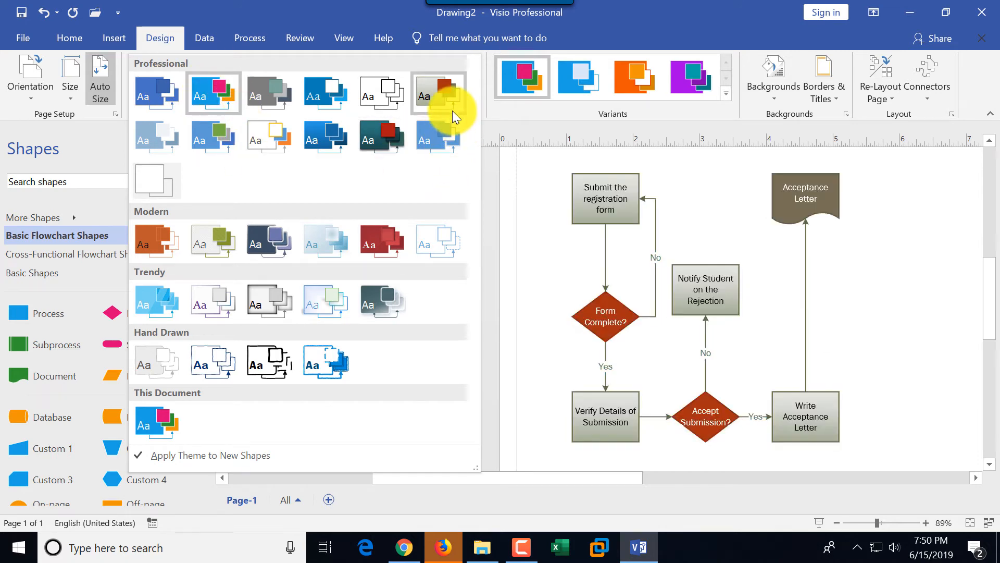
click(380, 136)
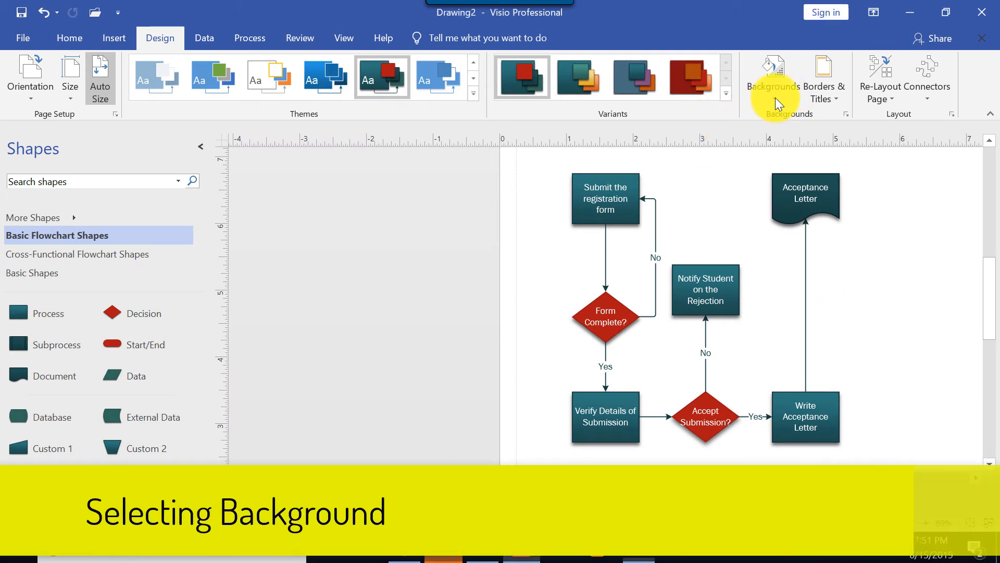
Step: Try the solid teal background and the world map background on the page, and undo both
click(775, 98)
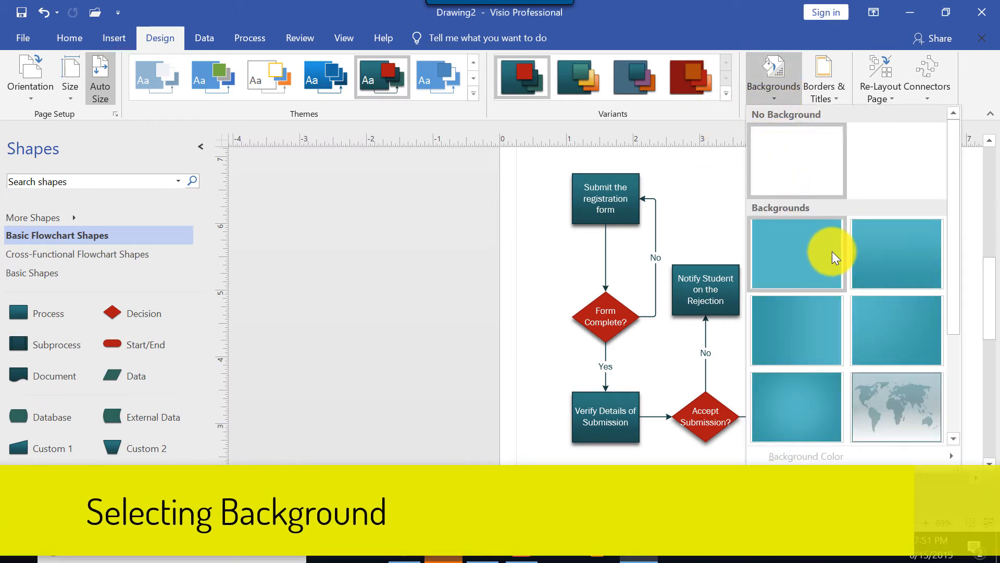
click(813, 255)
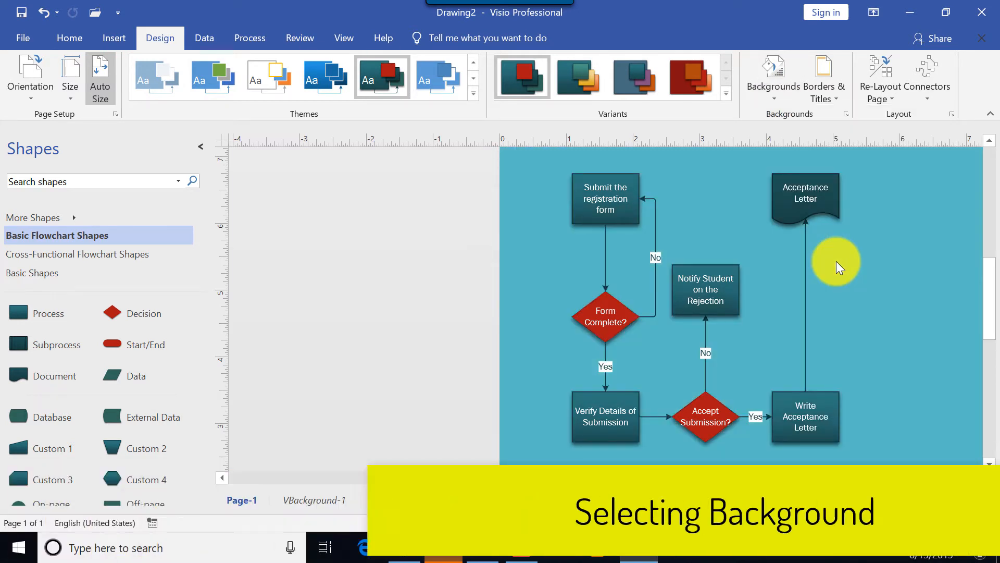
click(776, 97)
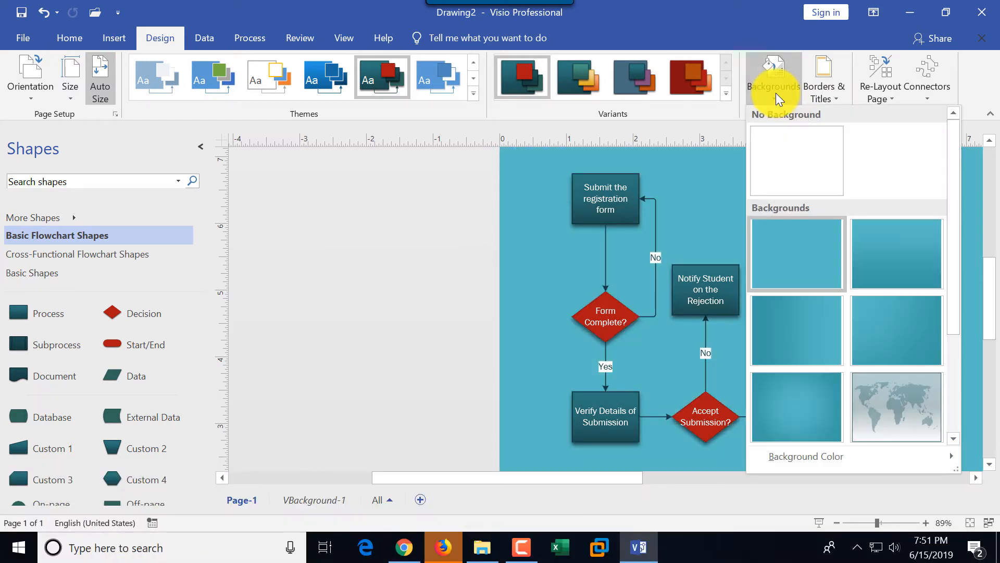
click(890, 400)
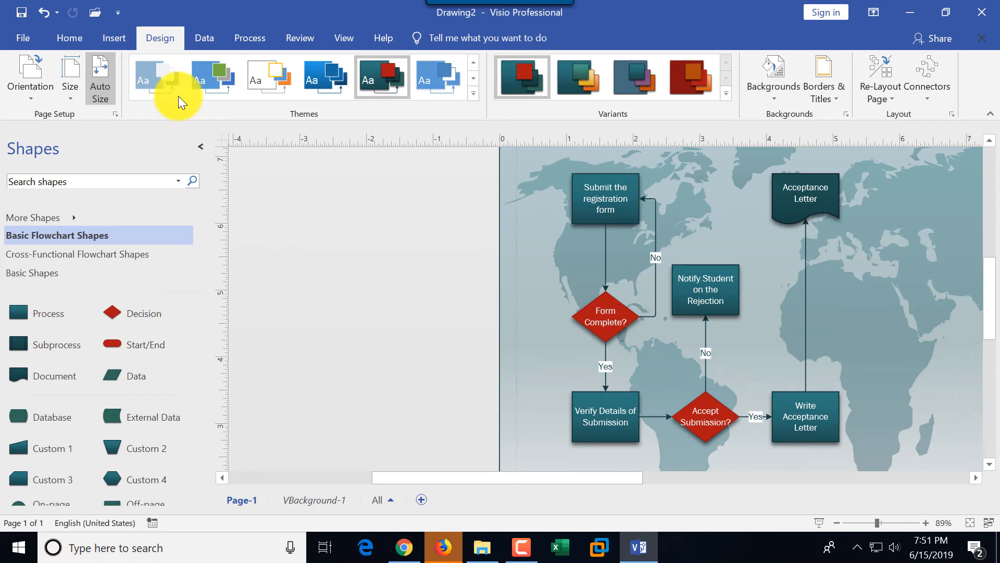
click(45, 13)
click(45, 13)
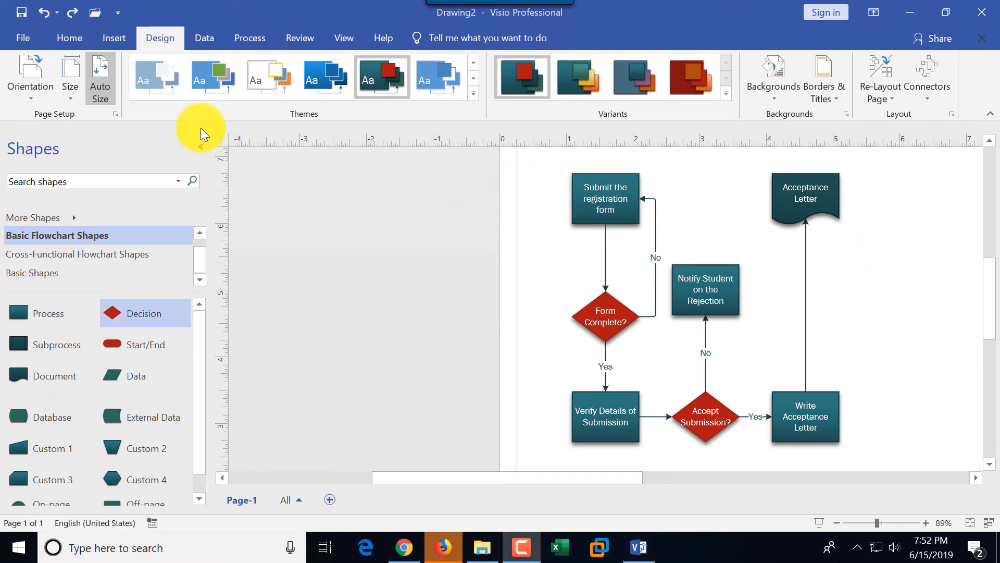
Step: Move the whole flowchart about 1 inch to the right and add a Start/End shape labelled "Start" to the left of "Submit the registration form"
click(75, 39)
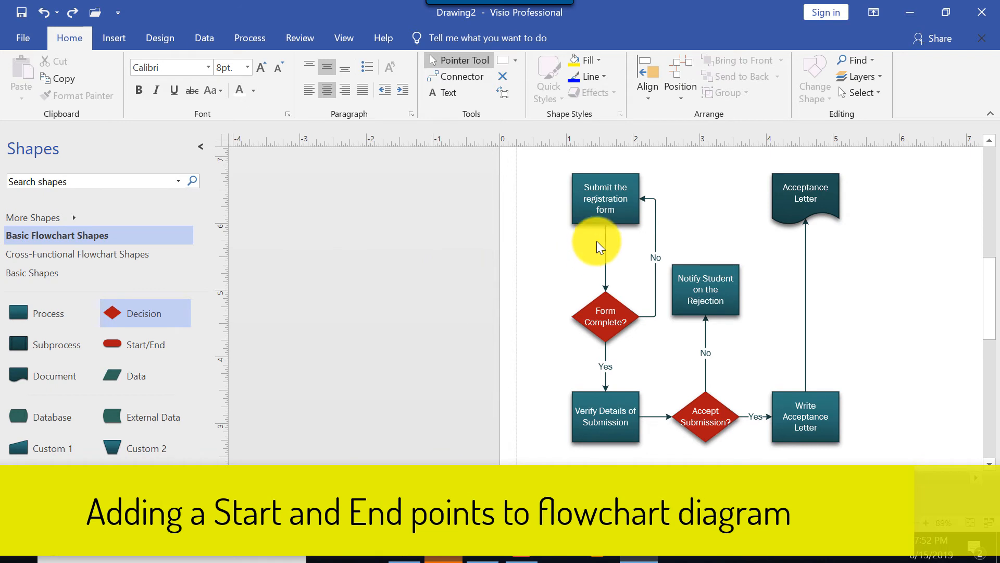
drag(543, 154, 874, 414)
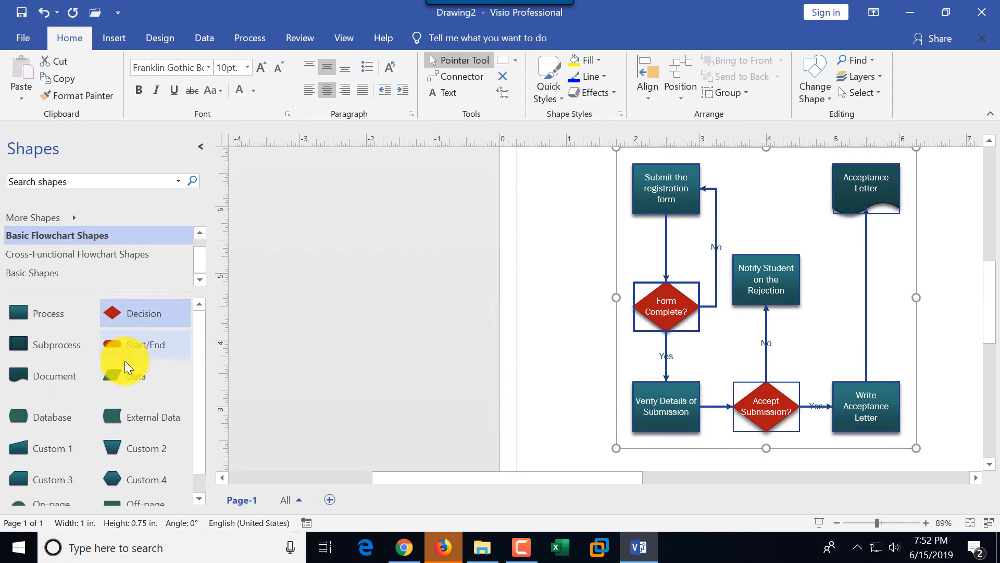
drag(127, 348, 564, 190)
double_click(560, 188)
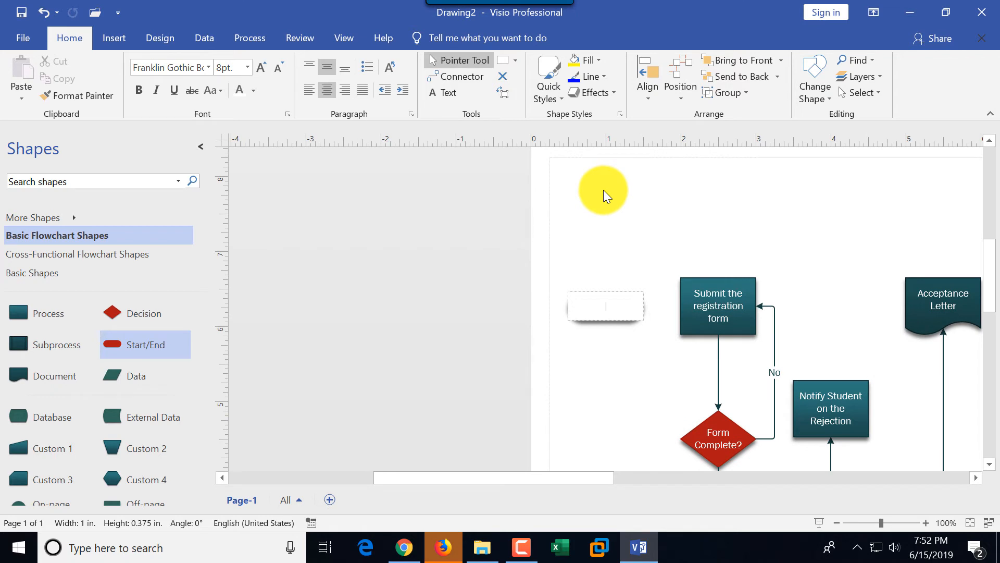
text(Start)
click(645, 218)
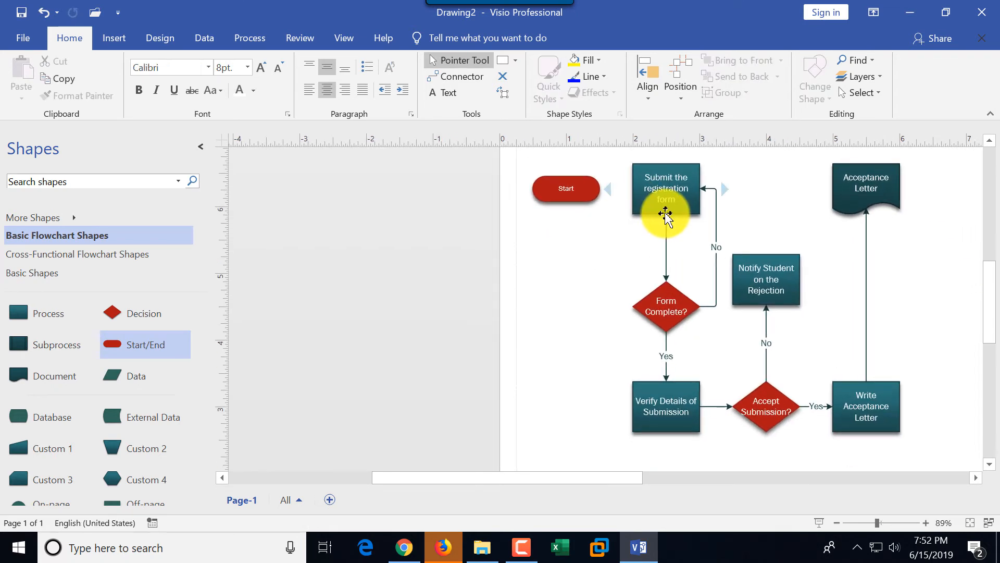
Step: Draw a connector from the "Start" shape to "Submit the registration form"
click(446, 77)
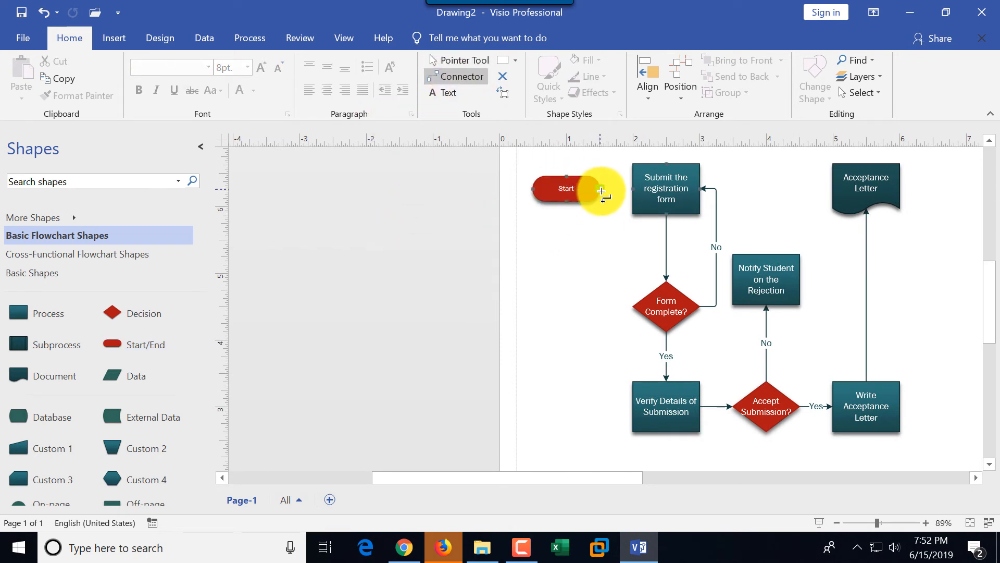
drag(602, 191, 633, 189)
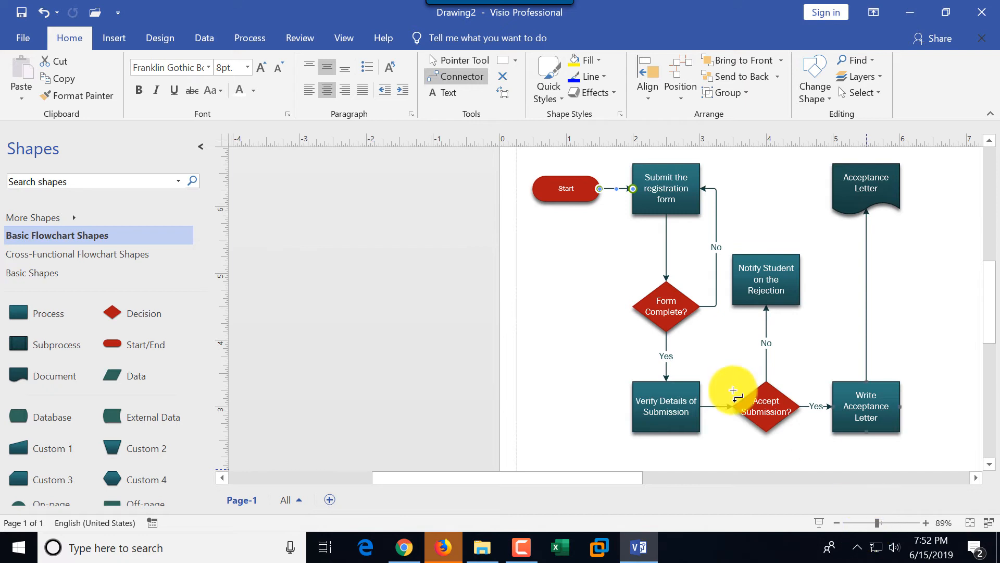
drag(626, 478, 684, 477)
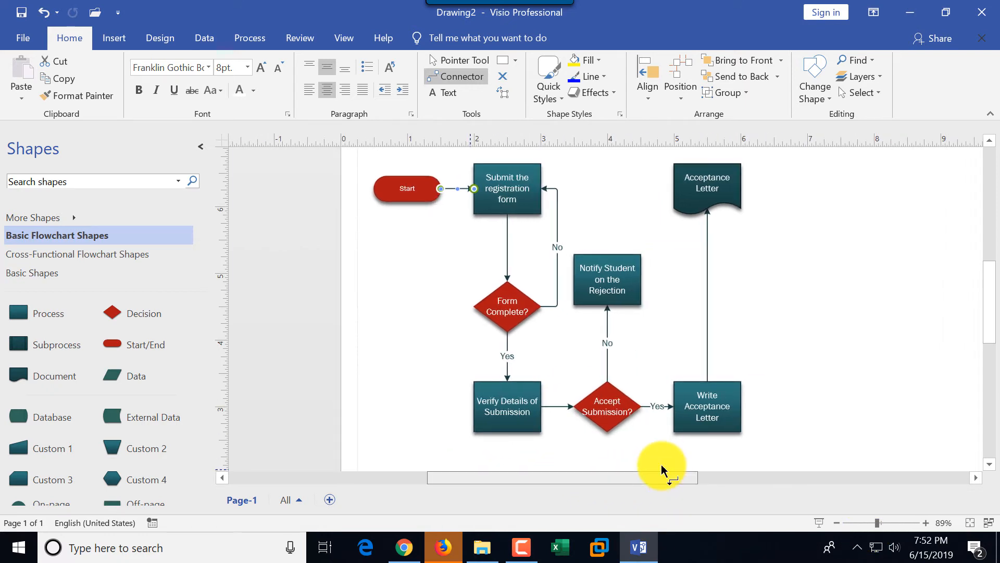